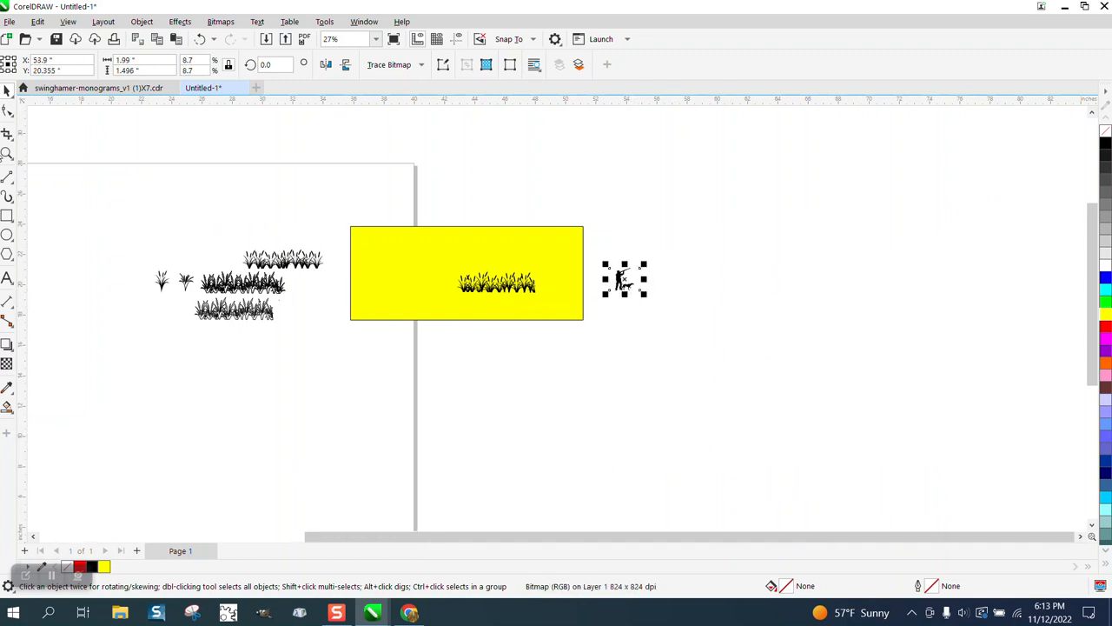
Trace the hunter and dog bitmap as an outline with the Clipart image type, and place the traced copy beside the original
left_click(7, 153)
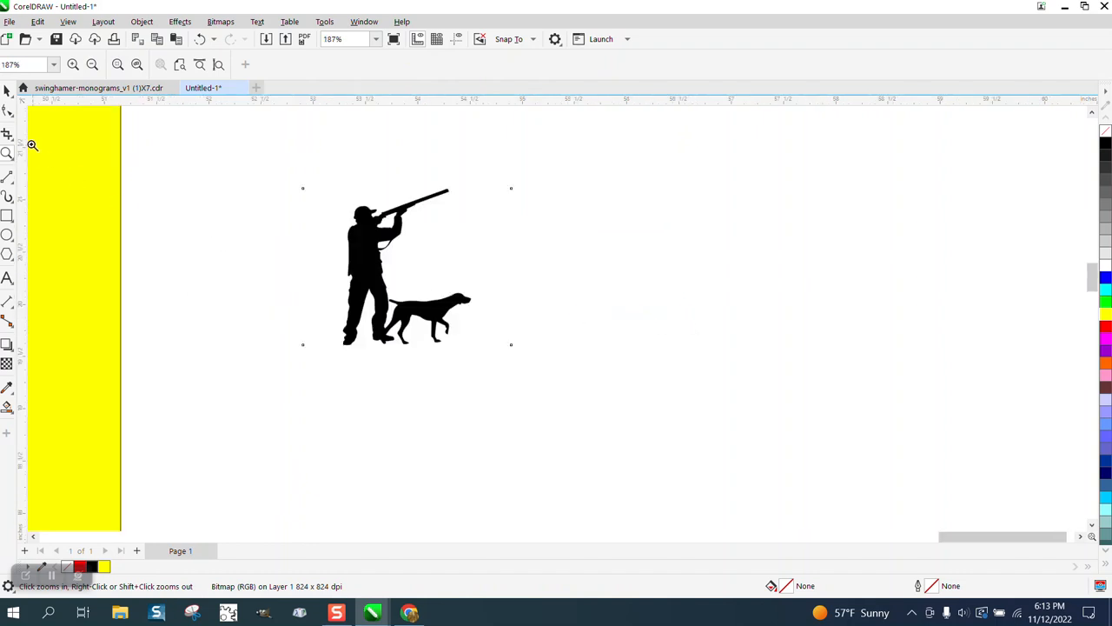
left_click(7, 90)
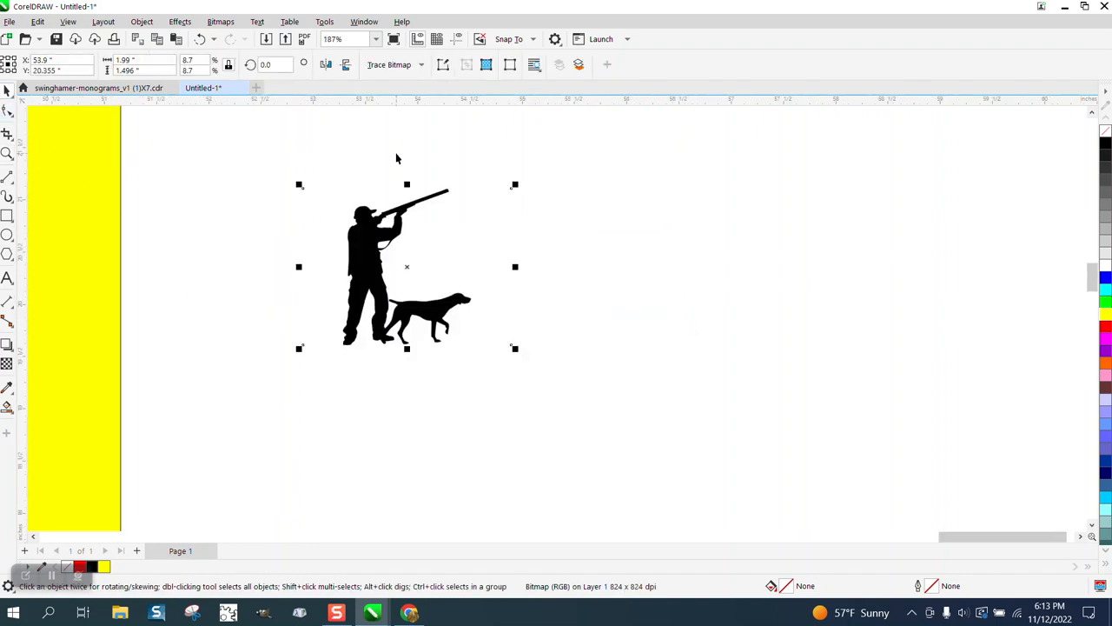
left_click(421, 66)
mouse_move(417, 114)
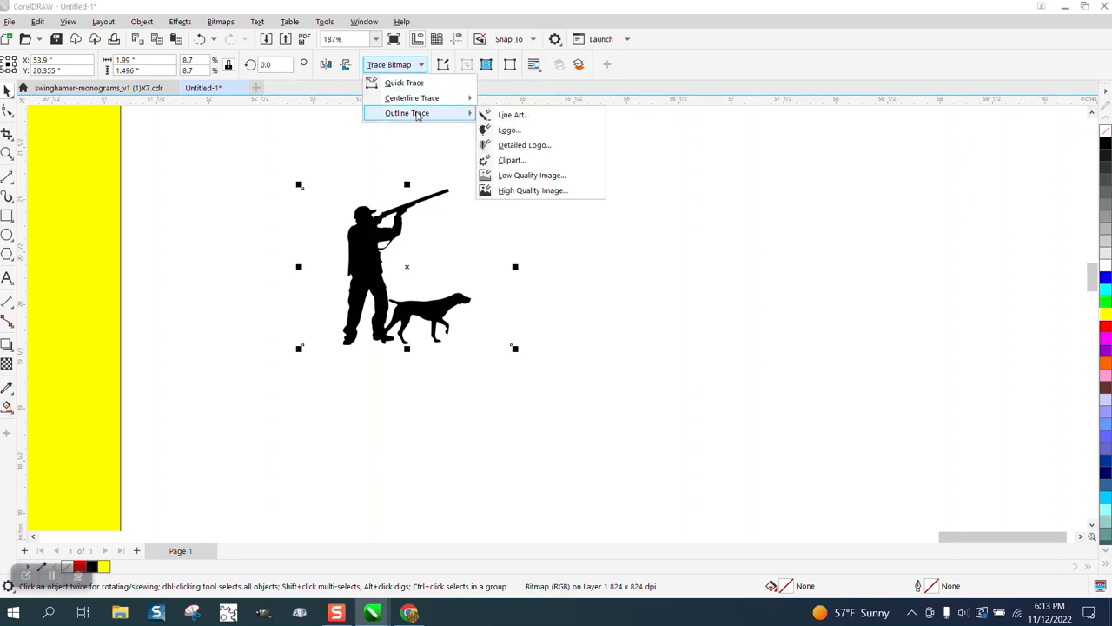
left_click(494, 160)
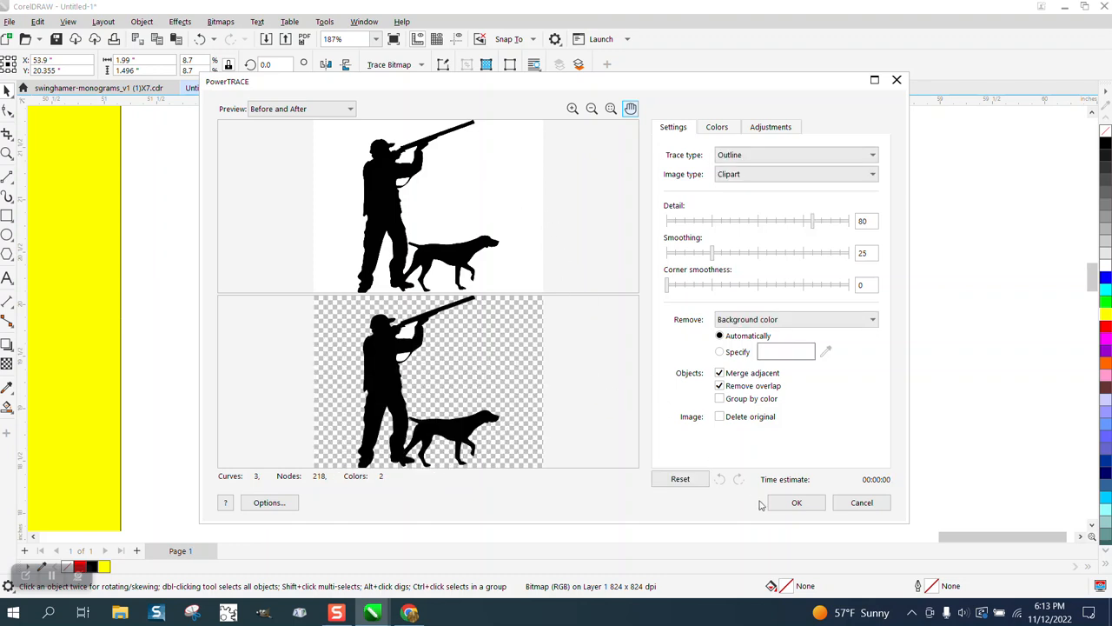
left_click(790, 503)
left_click_drag(360, 309, 574, 306)
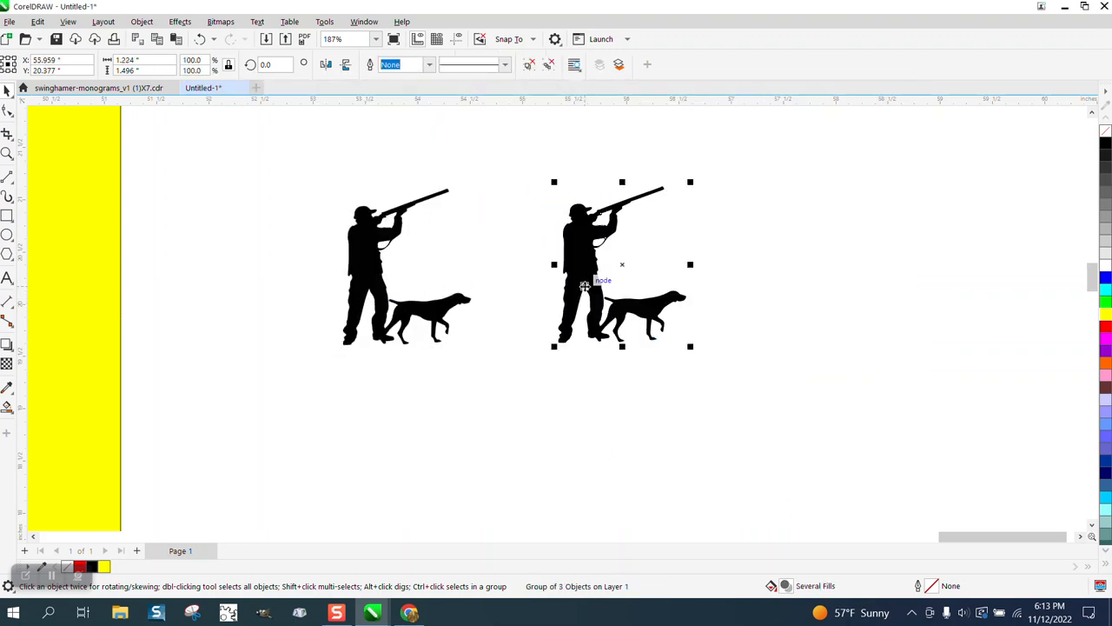
Move the yellow rectangle behind the hunter bitmap and its traced copy
left_click_drag(63, 229, 673, 244)
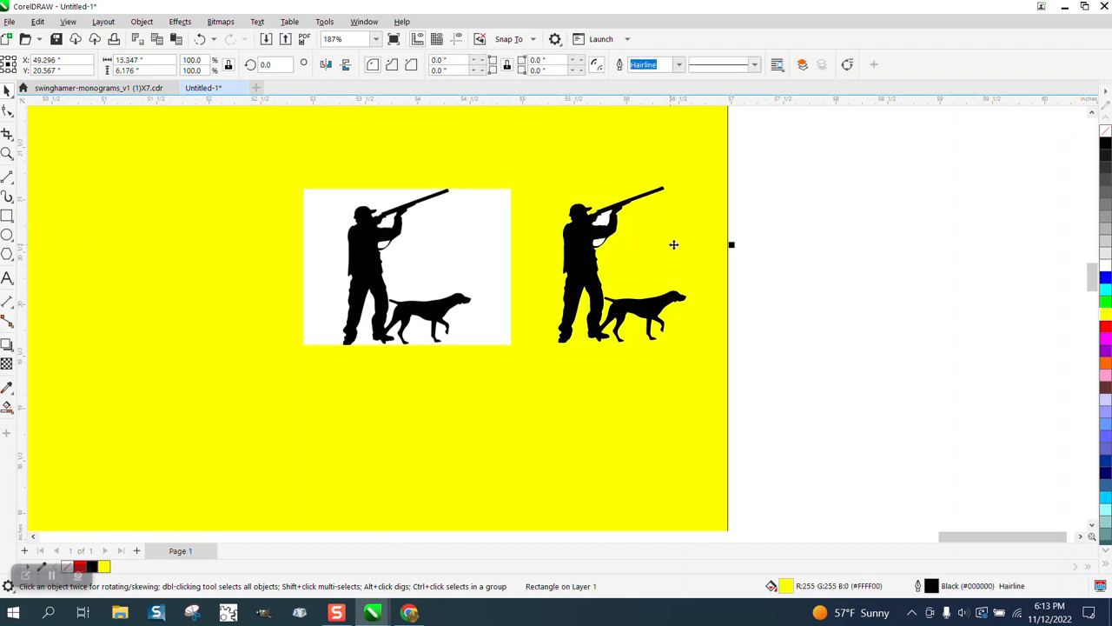
left_click(764, 239)
left_click(599, 245)
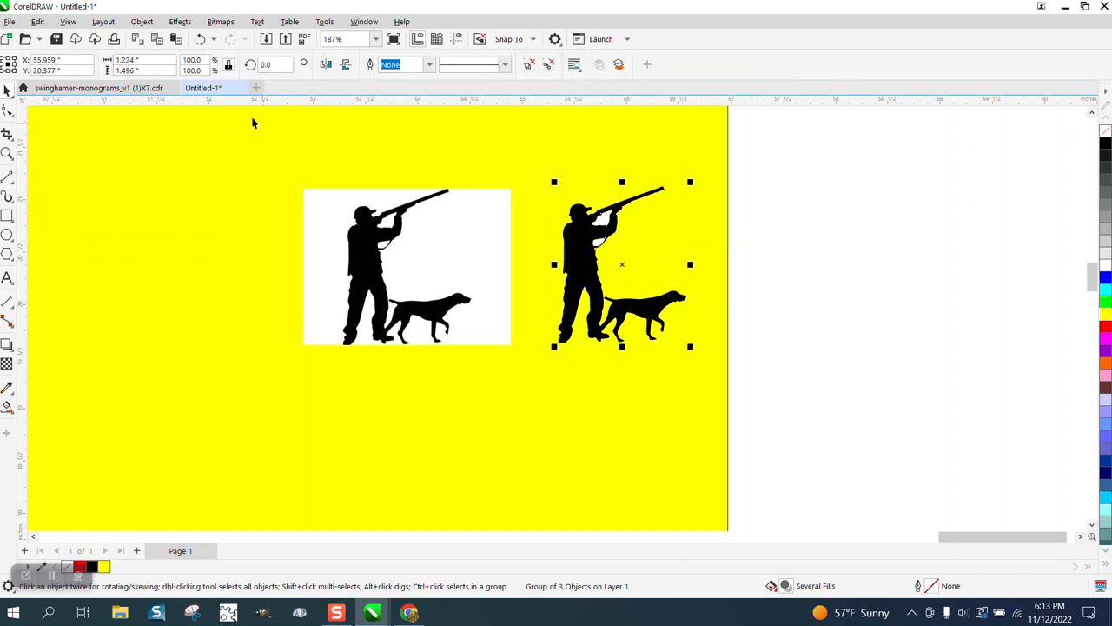
left_click(141, 21)
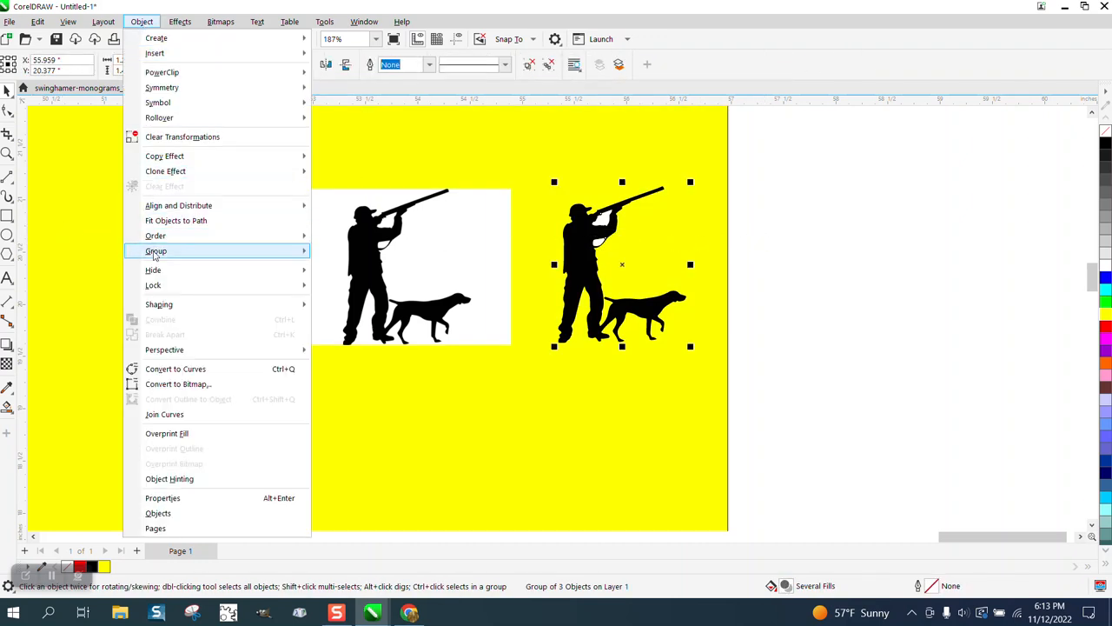
mouse_move(214, 238)
left_click(330, 251)
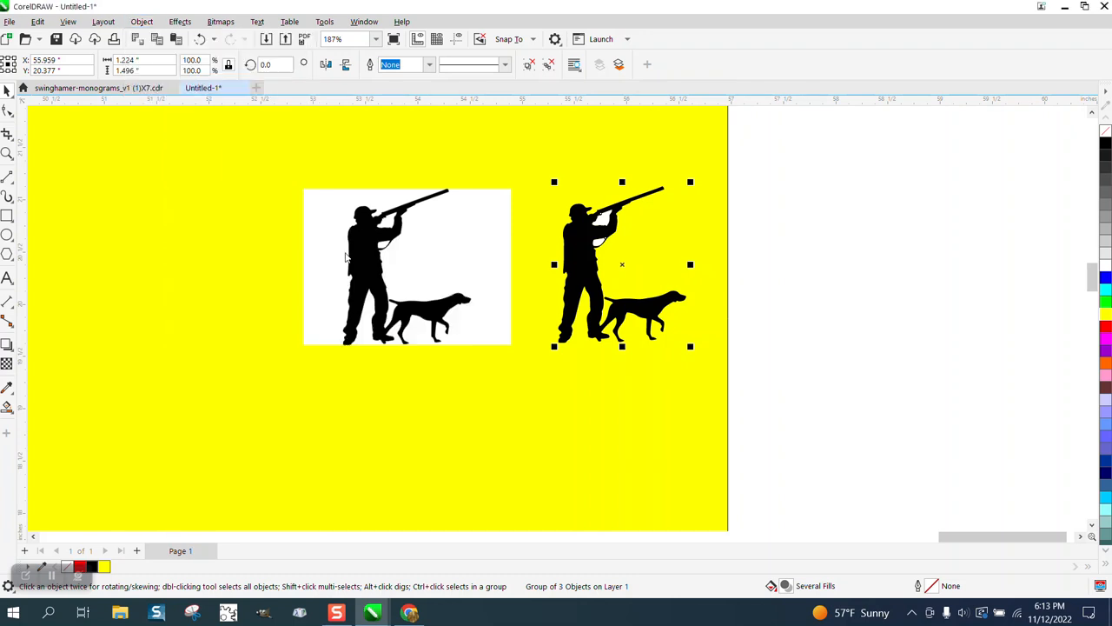
left_click(200, 39)
Ungroup the traced hunter and dog into separate objects
left_click(761, 225)
left_click(587, 259)
left_click(142, 22)
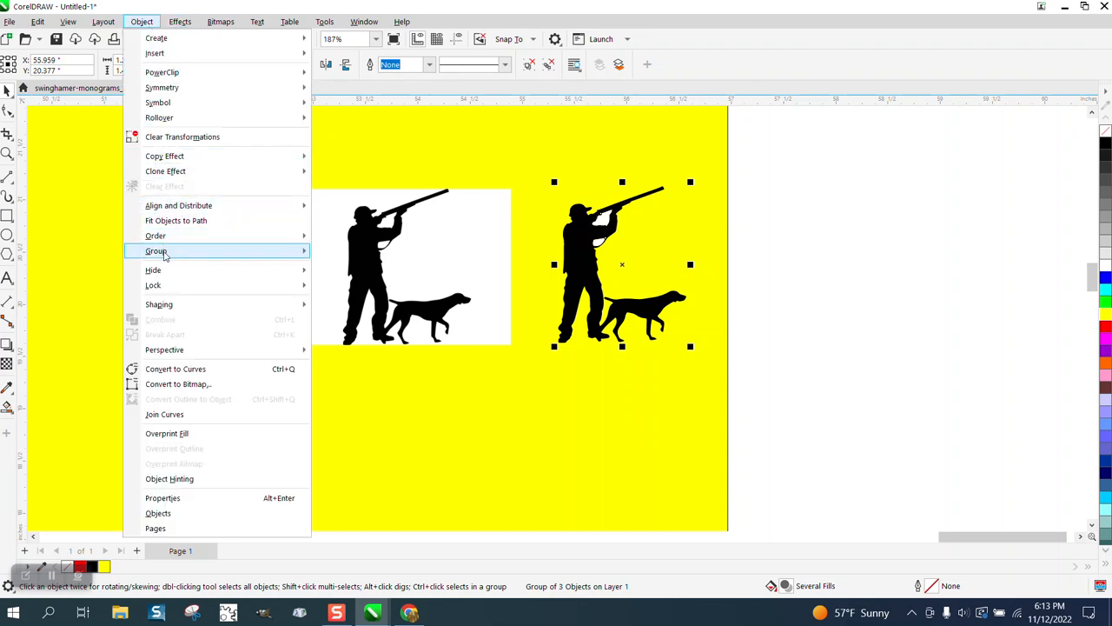
mouse_move(278, 251)
left_click(321, 269)
left_click(844, 273)
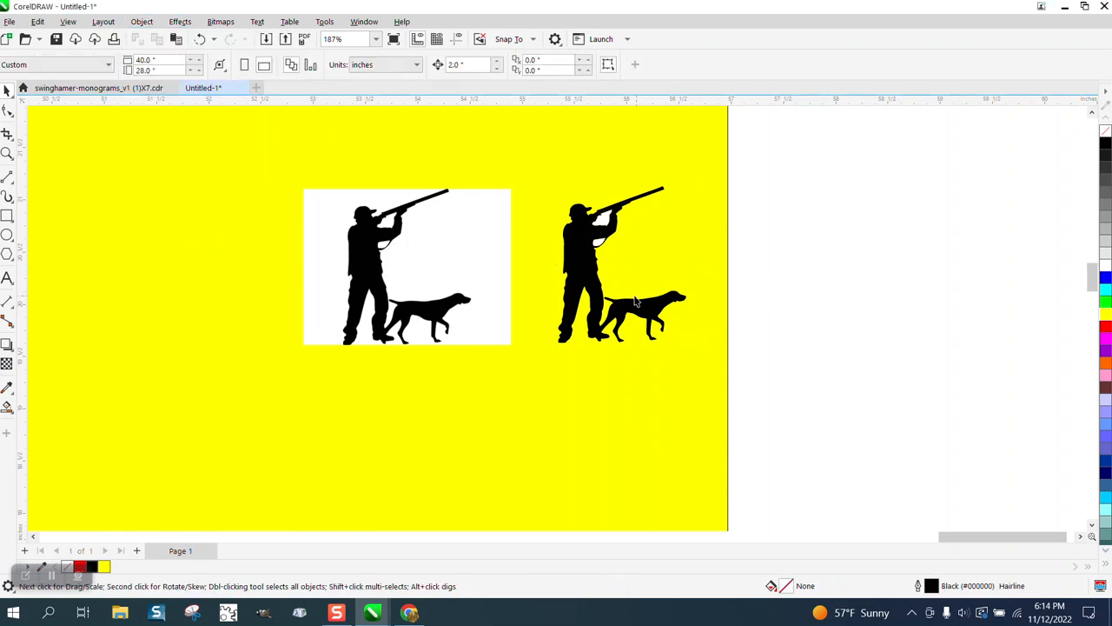
Separate the black hunter and dog silhouette from the other traced pieces and delete the leftover pieces
left_click(621, 275)
left_click_drag(620, 274, 549, 361)
left_click_drag(748, 186, 552, 254)
key("Delete")
left_click_drag(544, 329, 607, 278)
Remove the traced silhouette's fill and give it a black hairline outline
left_click(1105, 132)
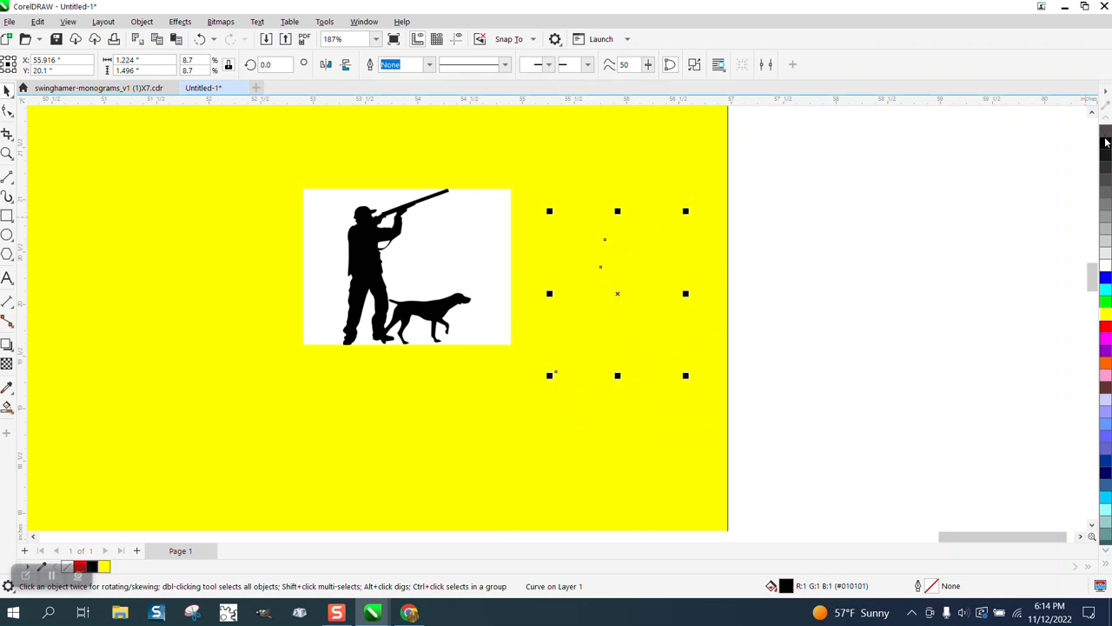
right_click(1105, 144)
scroll(846, 290, "down", 4)
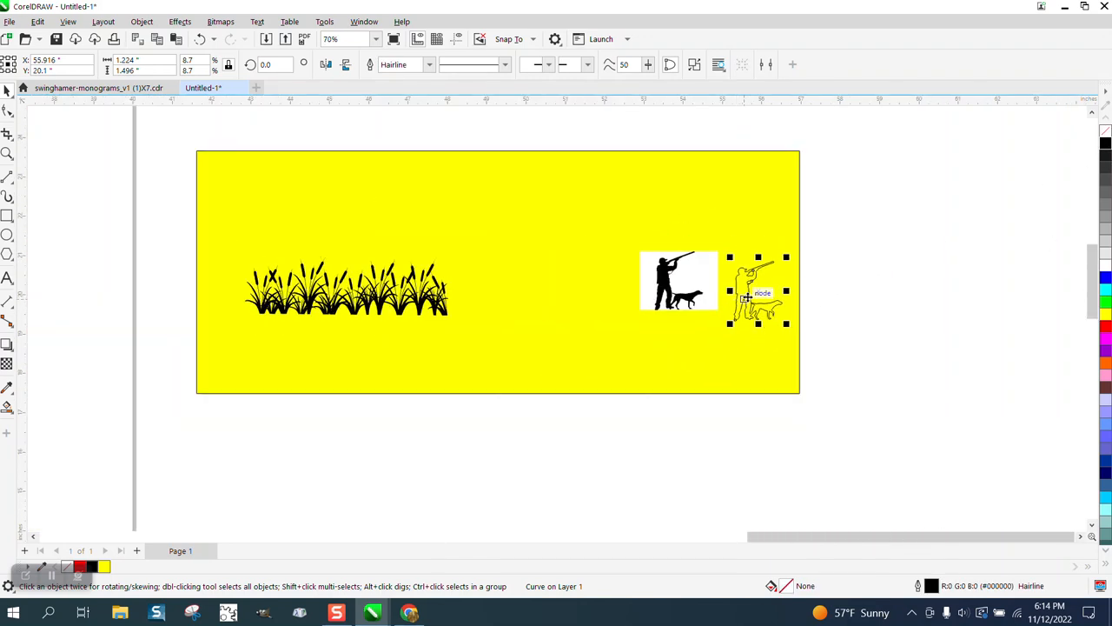
left_click_drag(613, 299, 180, 286)
left_click(327, 265)
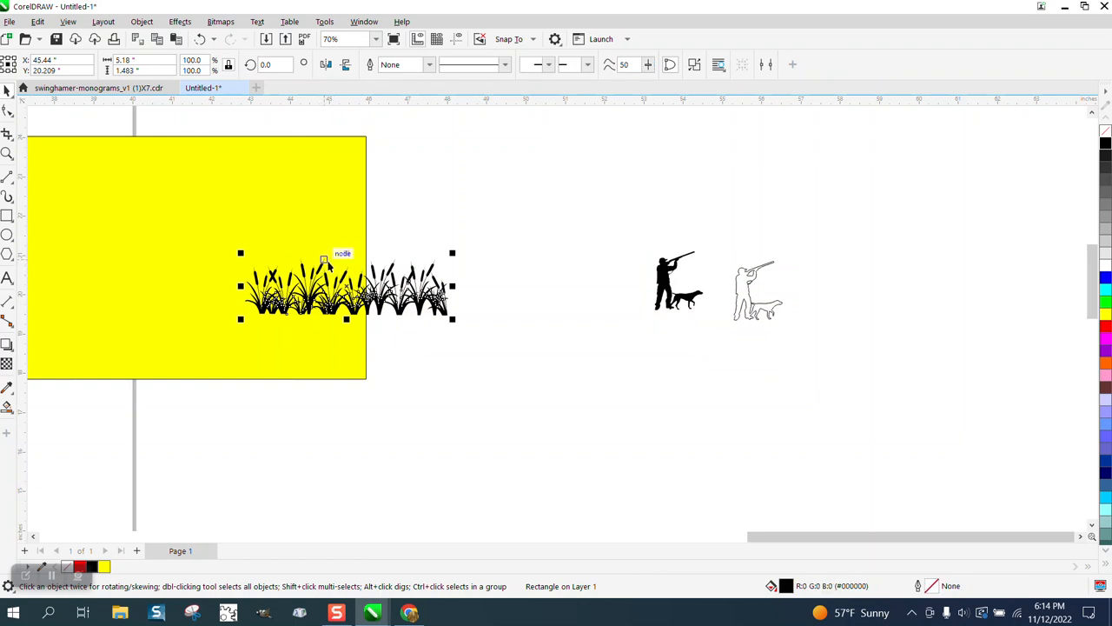
key("Delete")
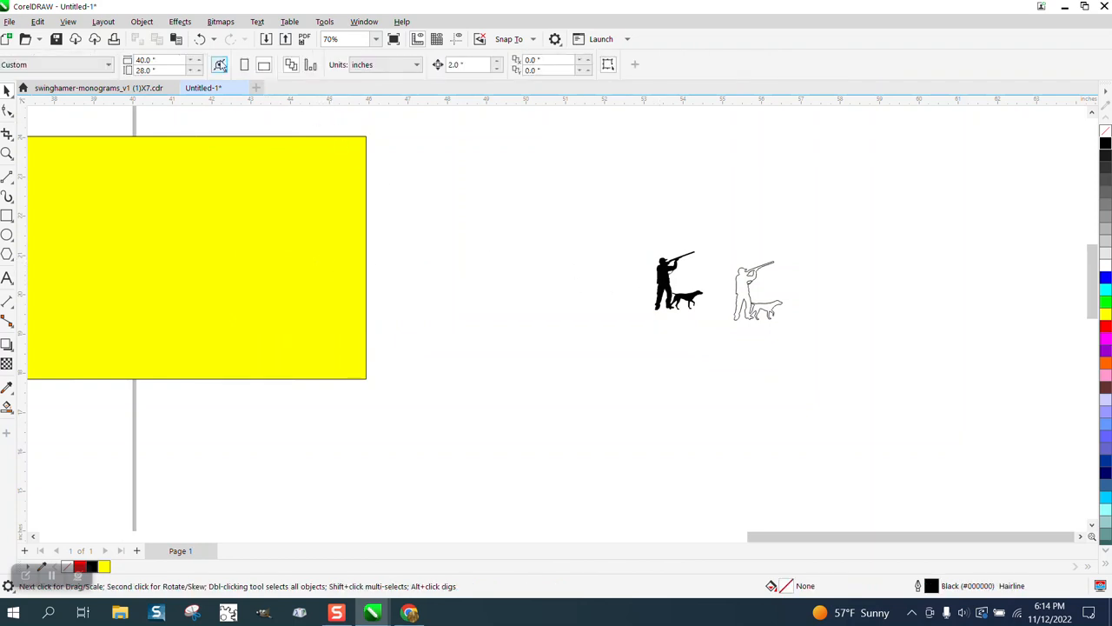
left_click(198, 39)
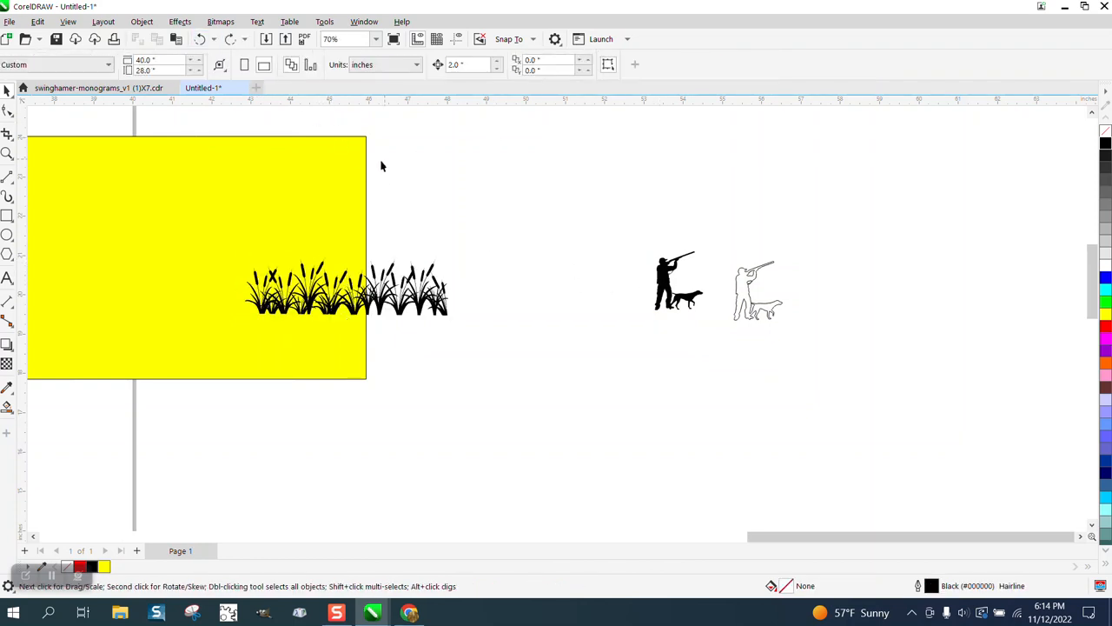
Delete the yellow rectangle and move the hunter and dog outline onto the left part of the cattails
key("Delete")
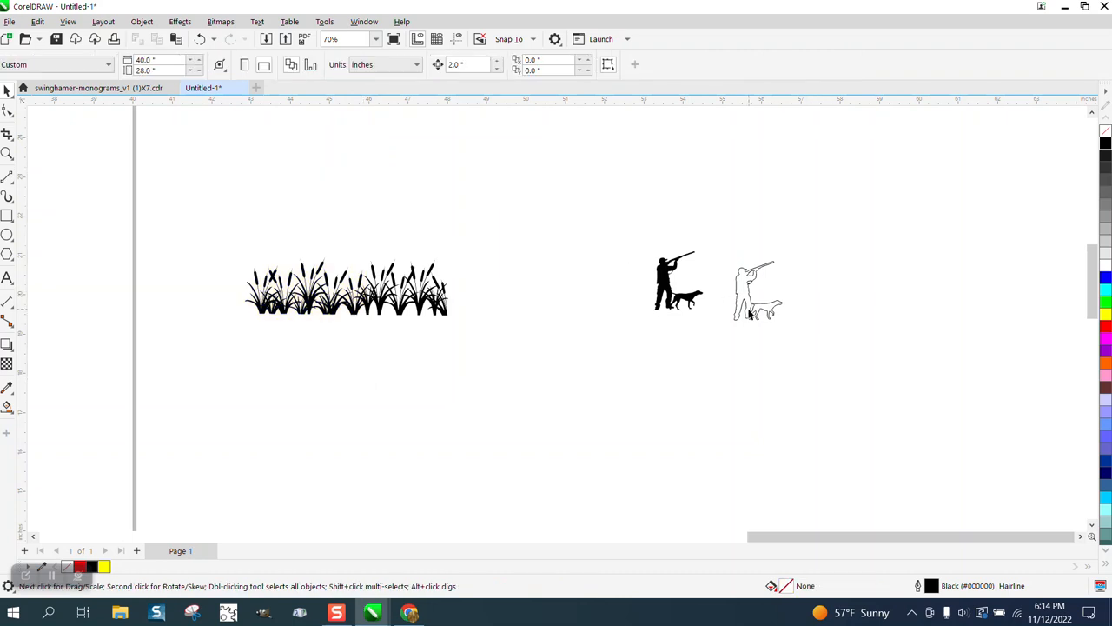
left_click_drag(749, 315, 295, 306)
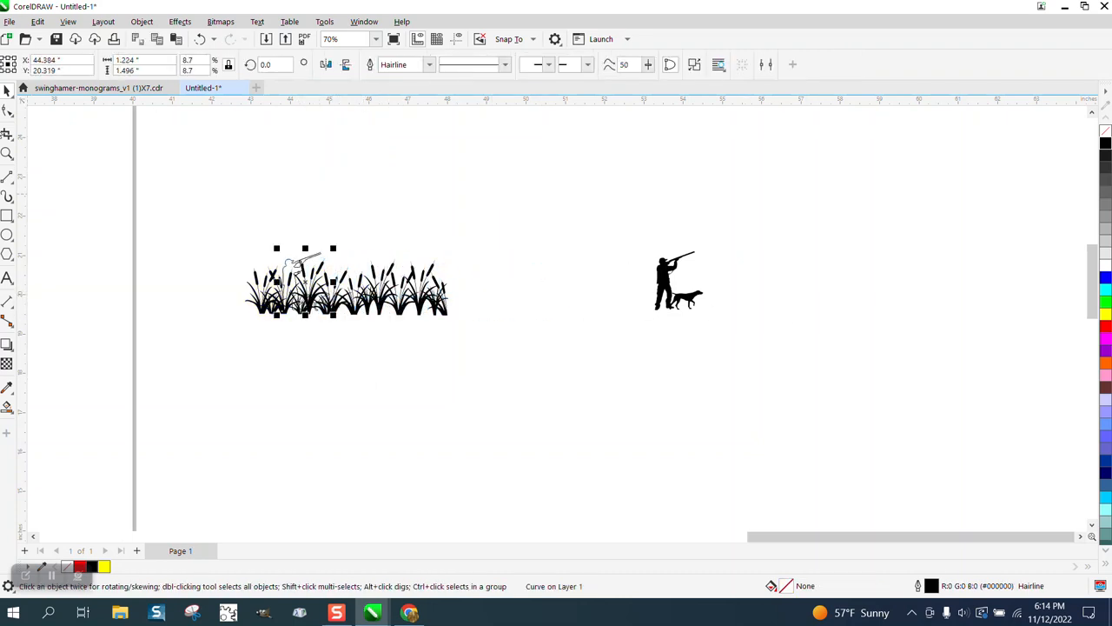
Enlarge the hunter and dog outline to about 1.8 by 2.2 inches and shift it slightly down into the cattails
left_click(7, 154)
left_click_drag(190, 201, 710, 411)
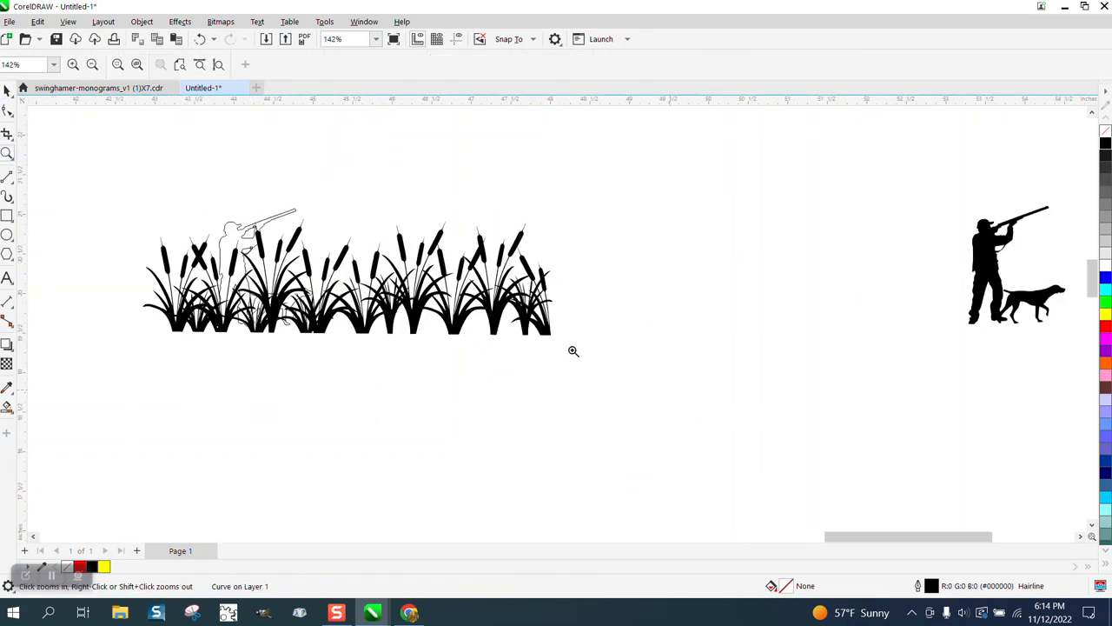
left_click(7, 91)
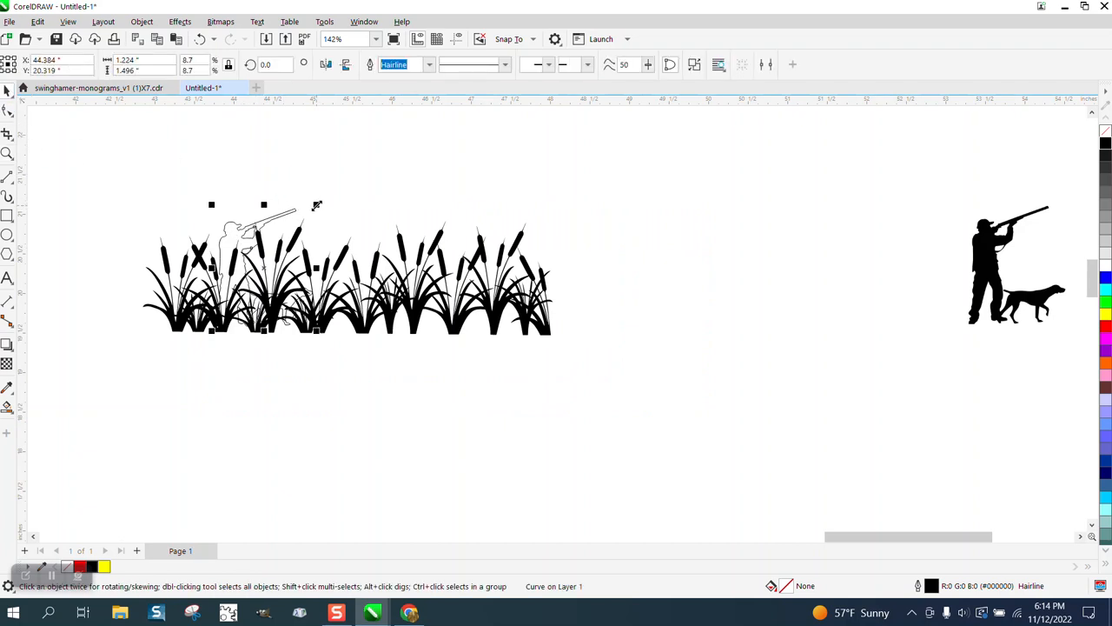
left_click_drag(317, 205, 378, 153)
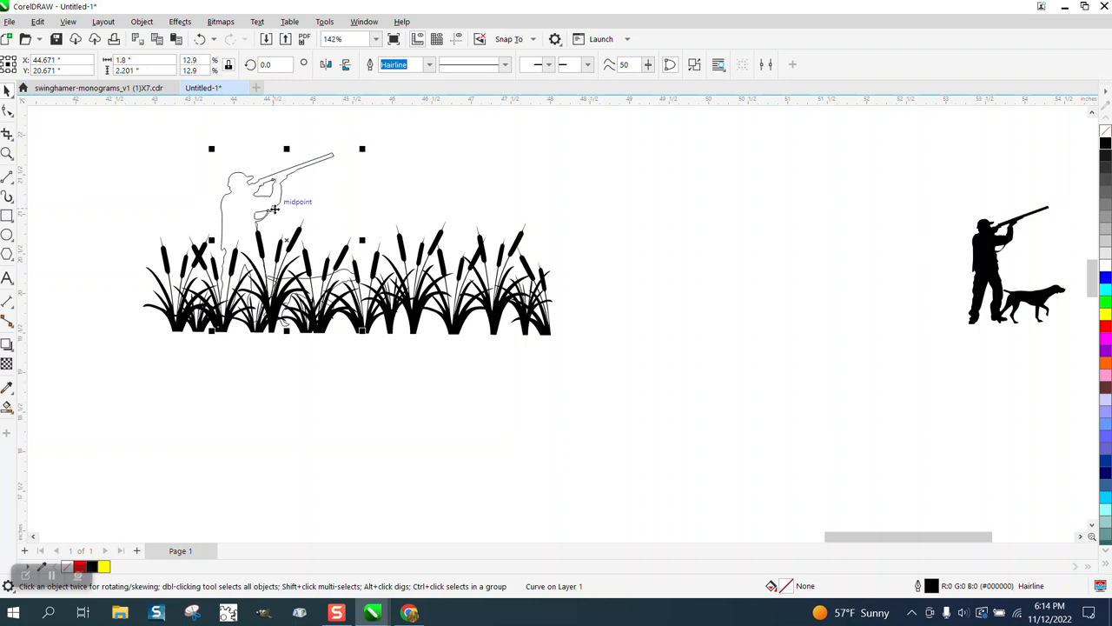
left_click_drag(273, 210, 273, 226)
Remove the cattails' fill and give them a black hairline outline
left_click(405, 251)
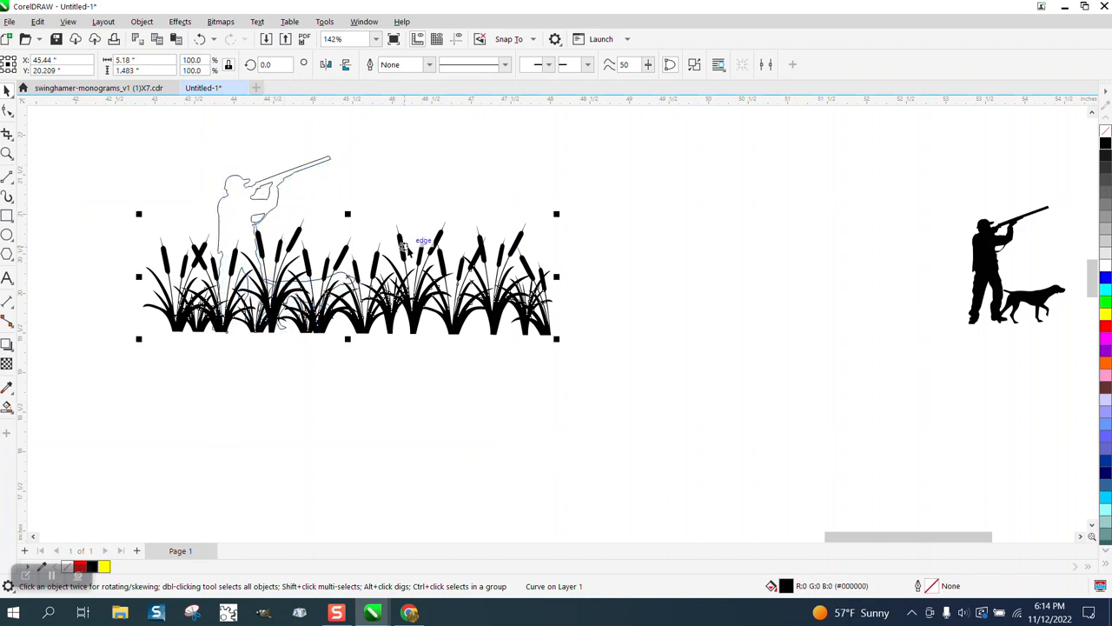
left_click(1106, 132)
right_click(1105, 142)
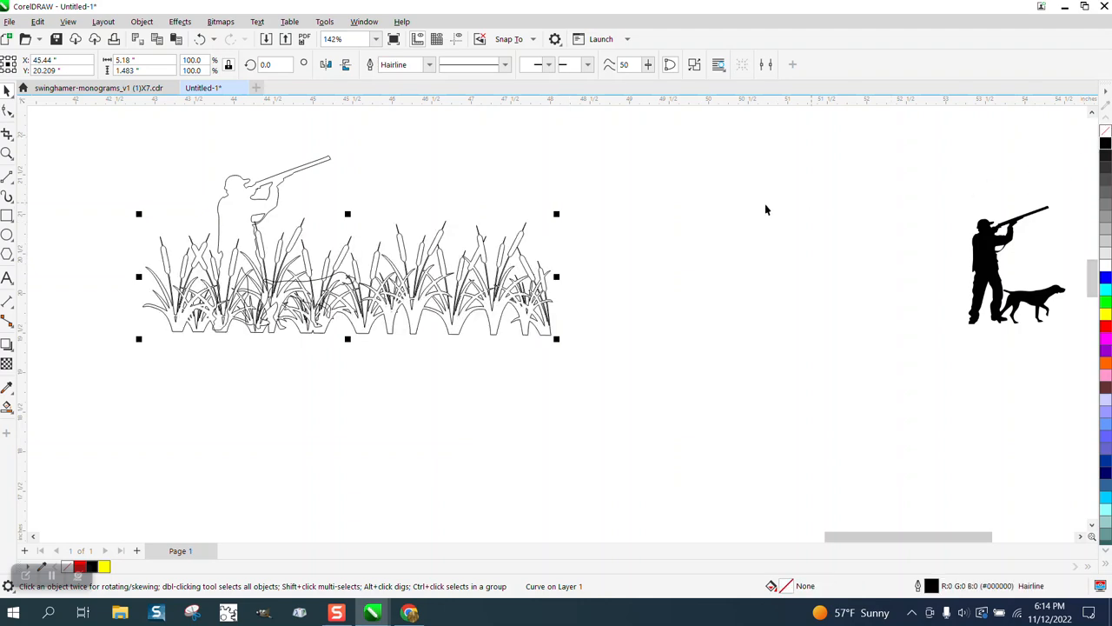
Delete the cattail segments crossing the inside of the dog's body with the Virtual Segment Delete tool
left_click(6, 153)
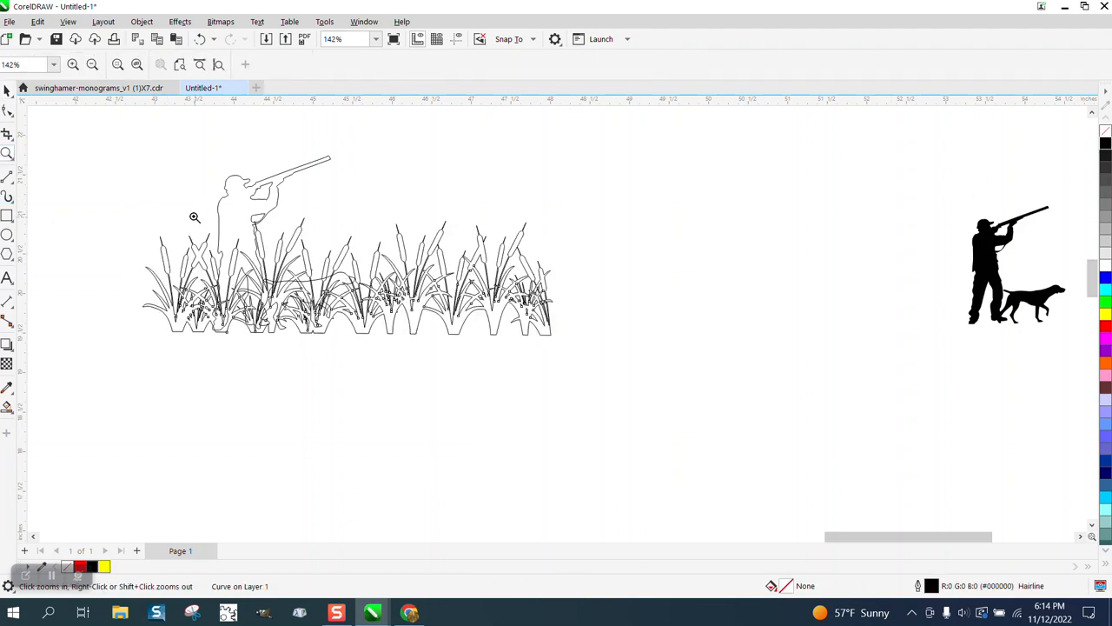
left_click_drag(193, 215, 612, 372)
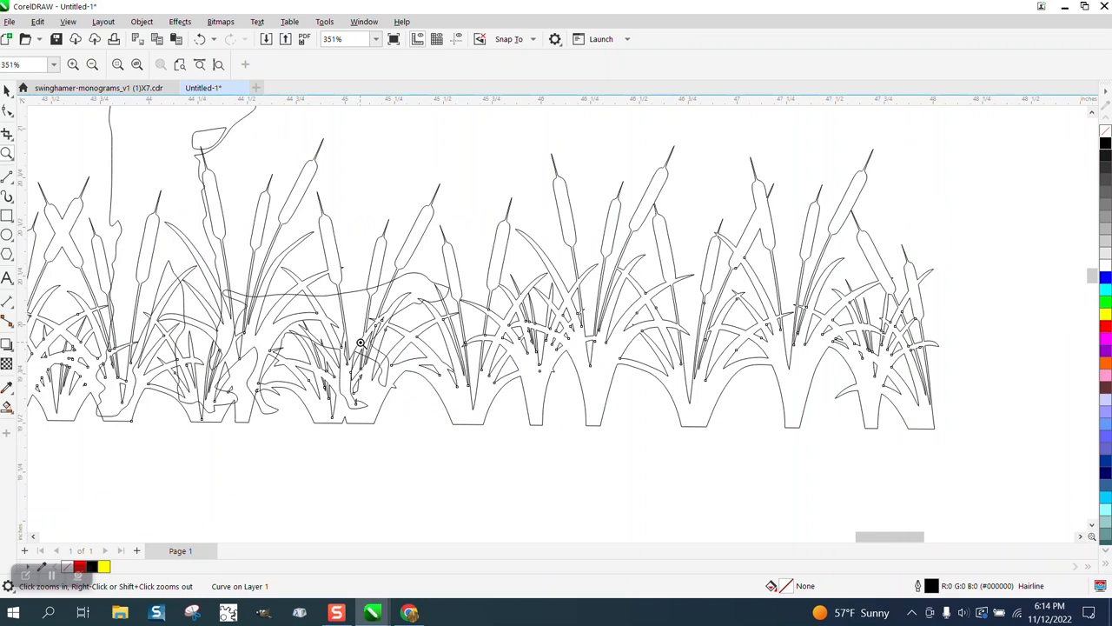
left_click(12, 139)
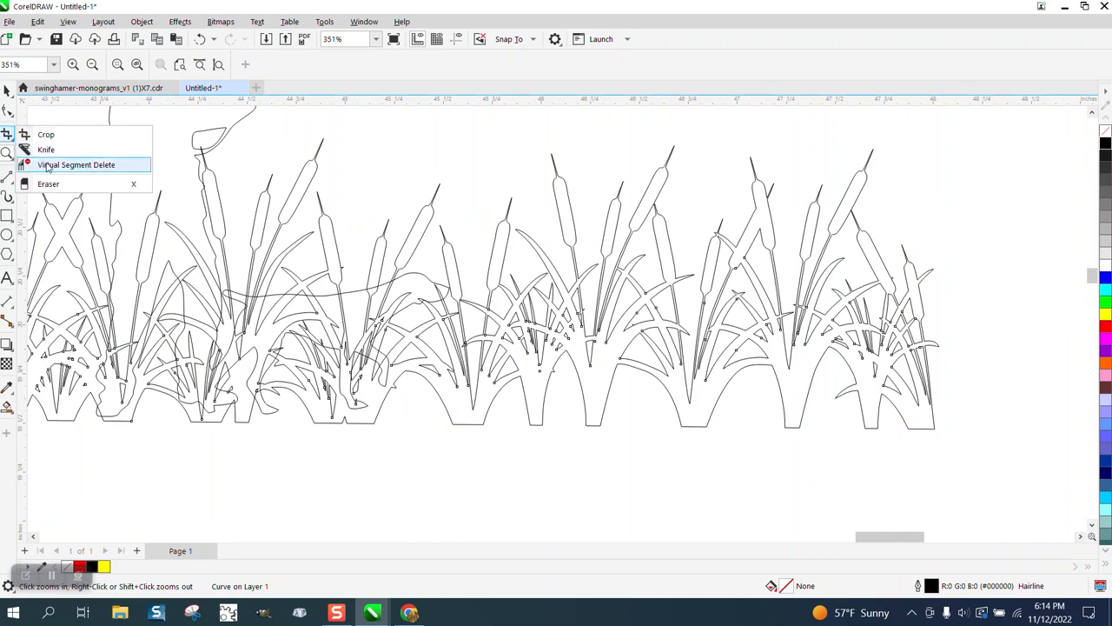
left_click(45, 164)
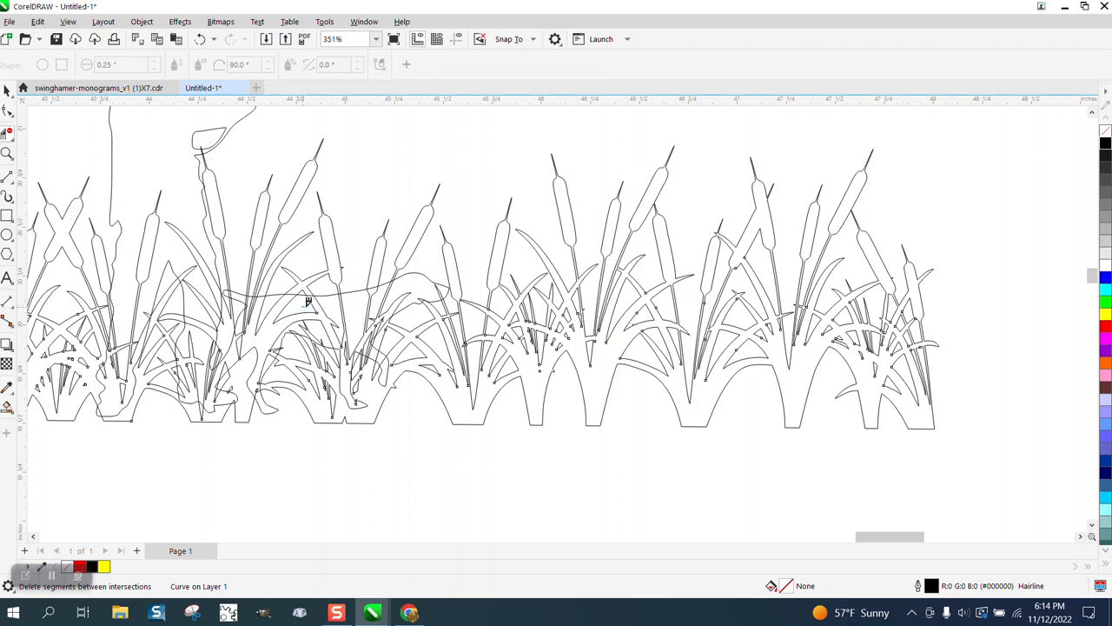
left_click(368, 301)
left_click(391, 291)
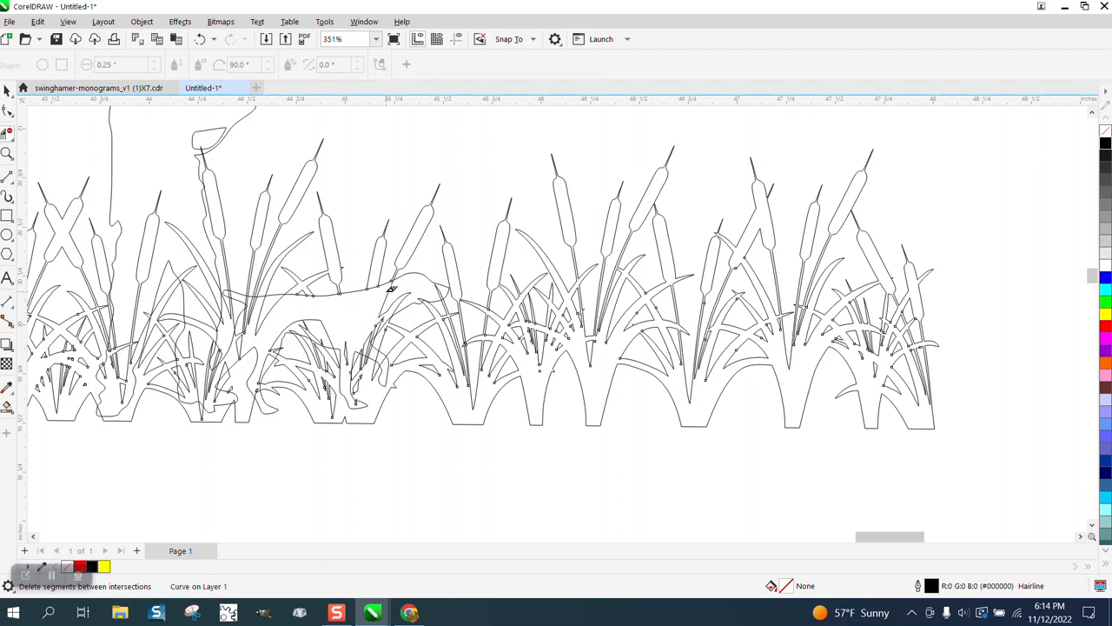
left_click(408, 284)
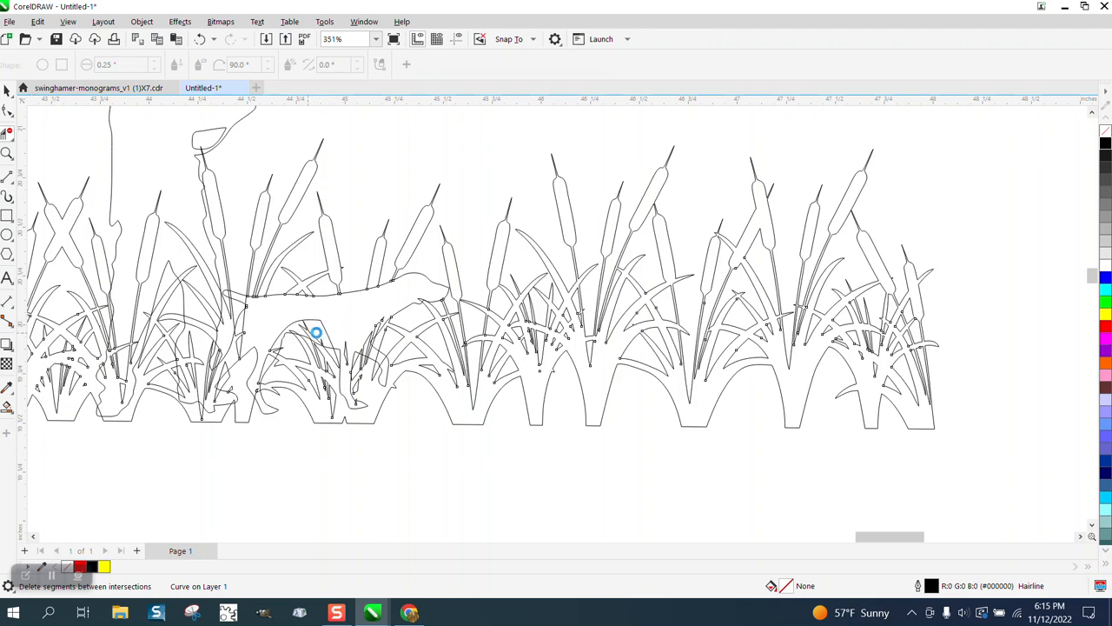
left_click(329, 324)
Delete the remaining cattail segments at the dog's chest and between its legs with the Virtual Segment Delete tool
left_click(7, 153)
left_click_drag(312, 301, 467, 404)
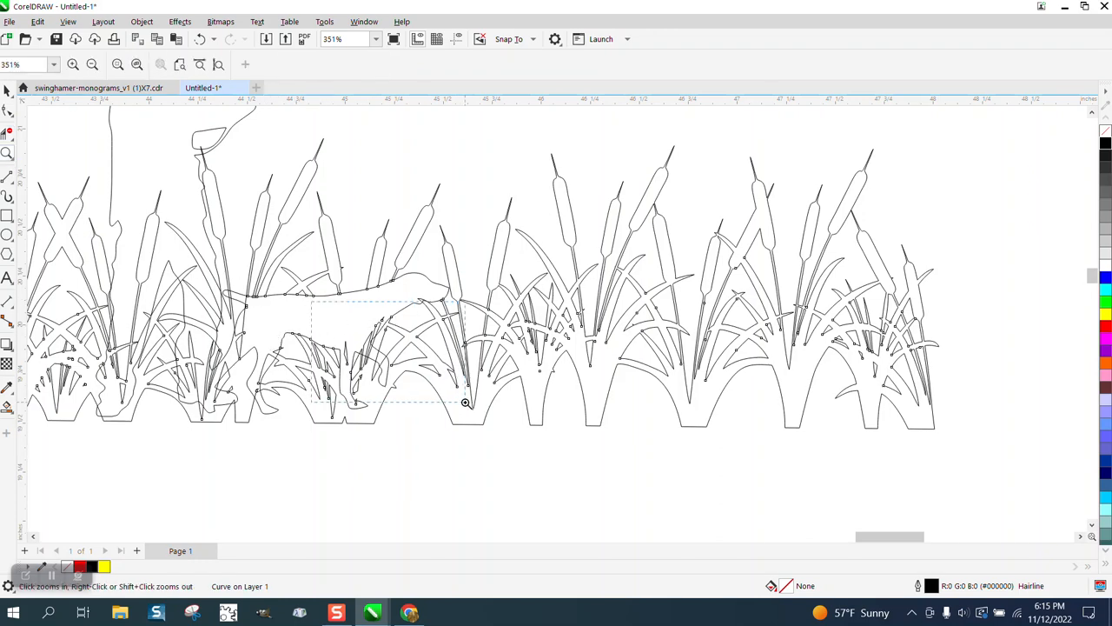
right_click(381, 368)
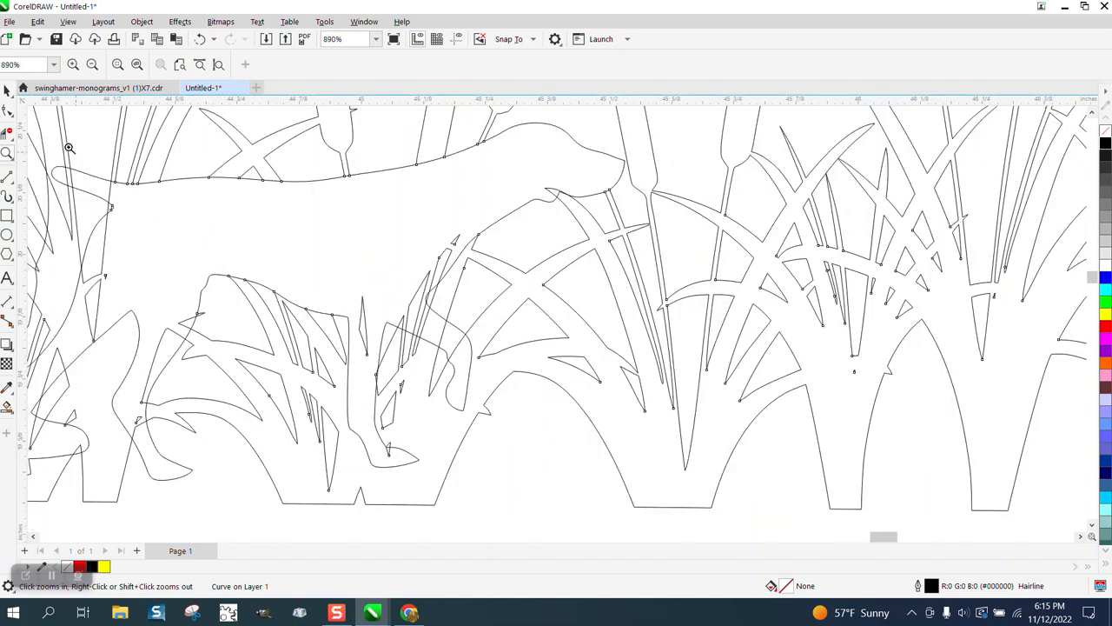
left_click(7, 132)
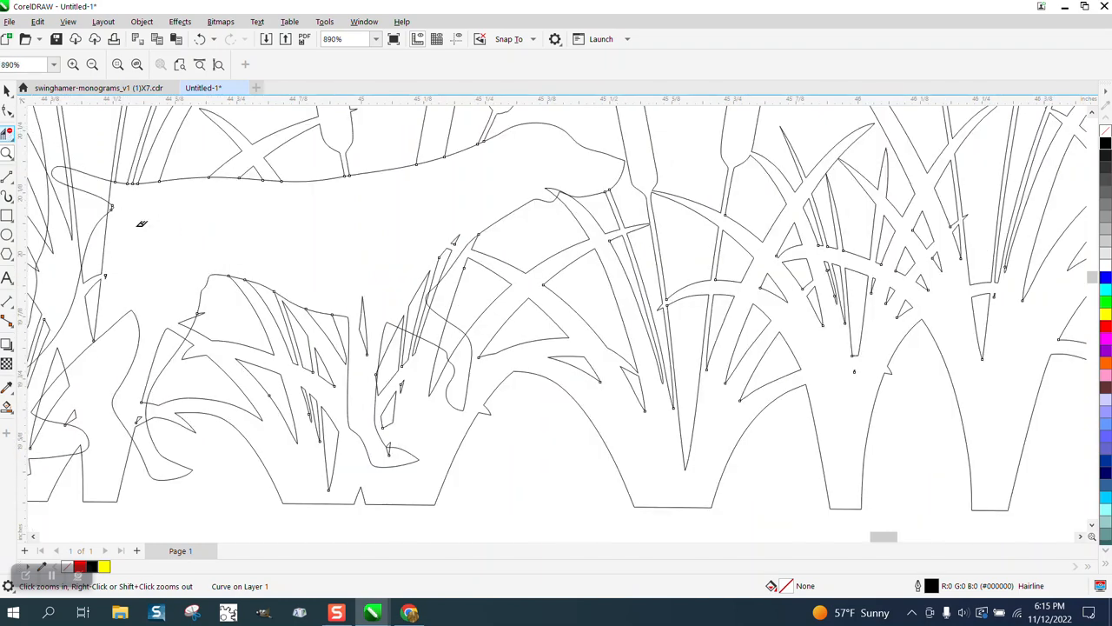
left_click(455, 238)
left_click(424, 282)
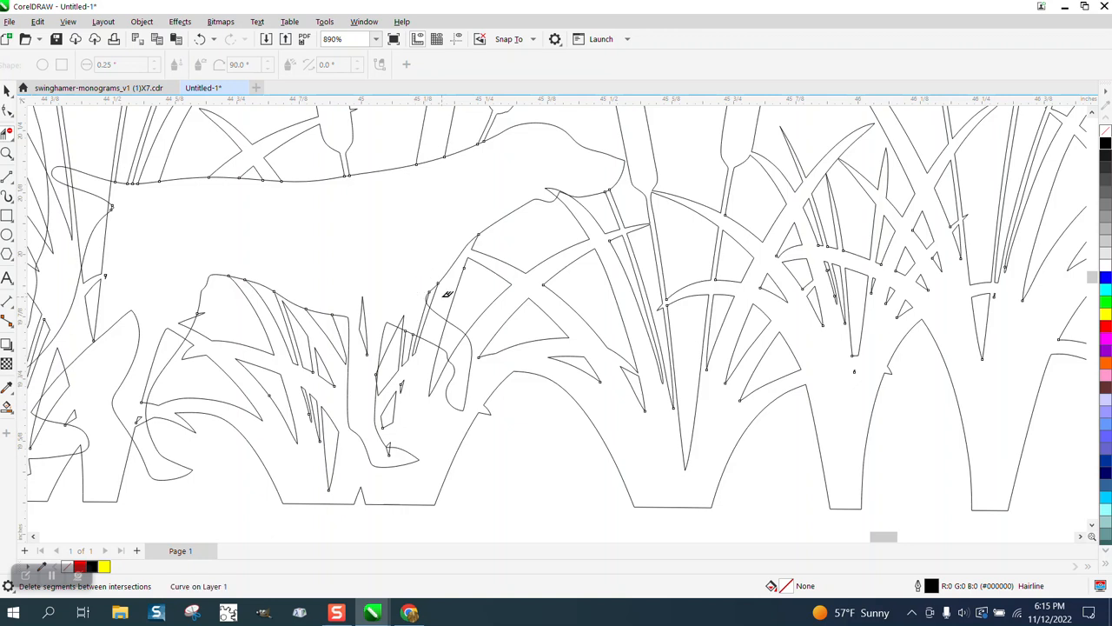
left_click(364, 307)
Delete the cattail segments crossing the dog's raised front leg with the Virtual Segment Delete tool
left_click(7, 154)
left_click_drag(365, 291, 496, 369)
scroll(389, 308, "down", 2)
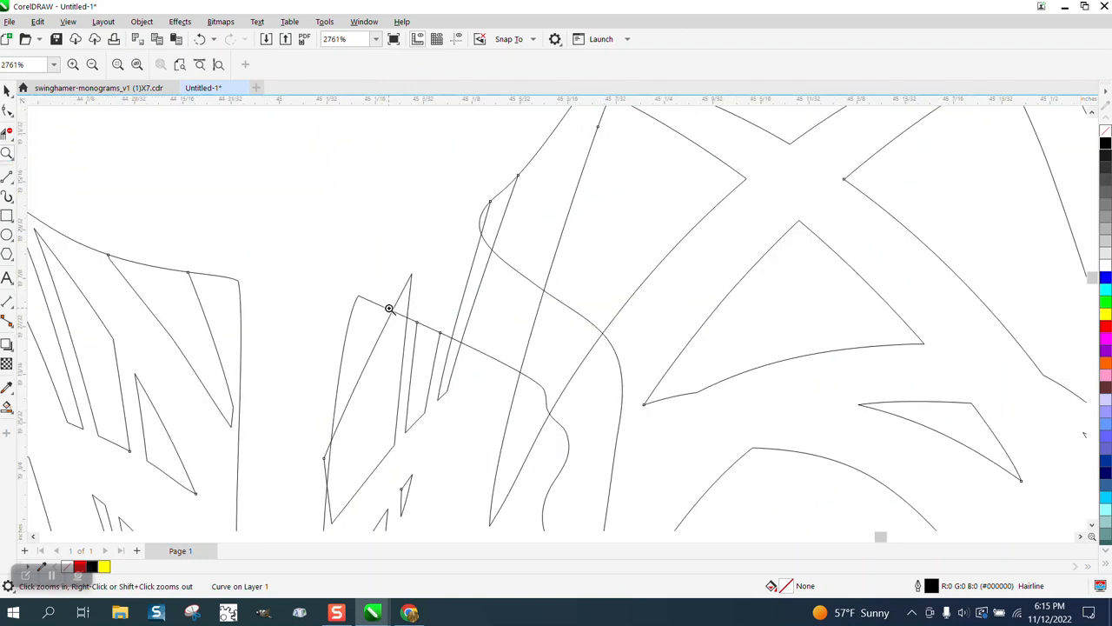
double_click(8, 130)
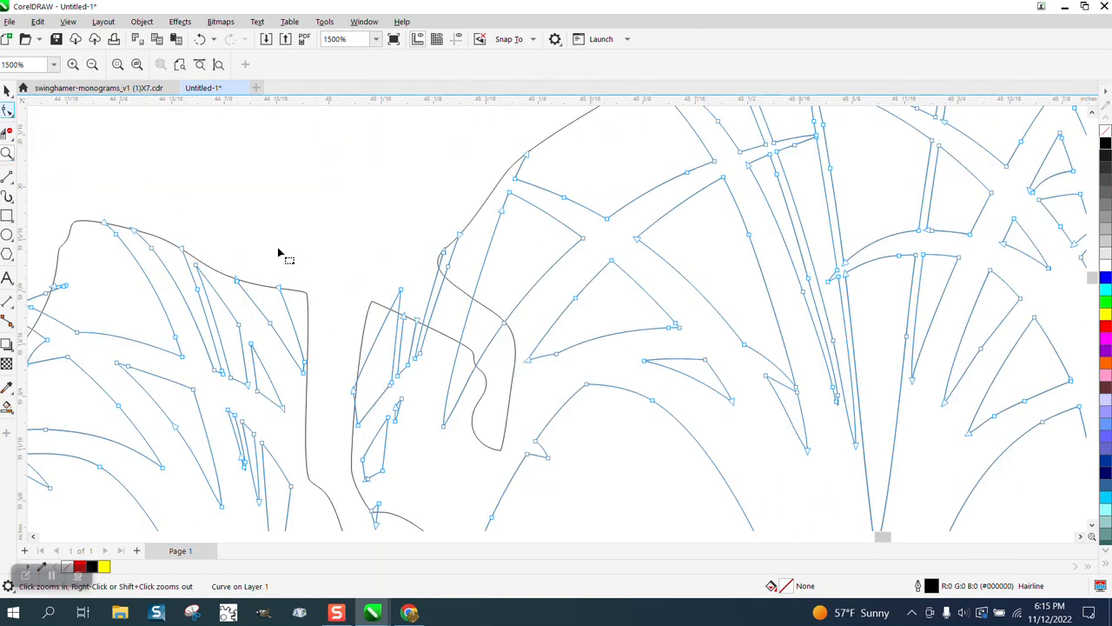
left_click(8, 131)
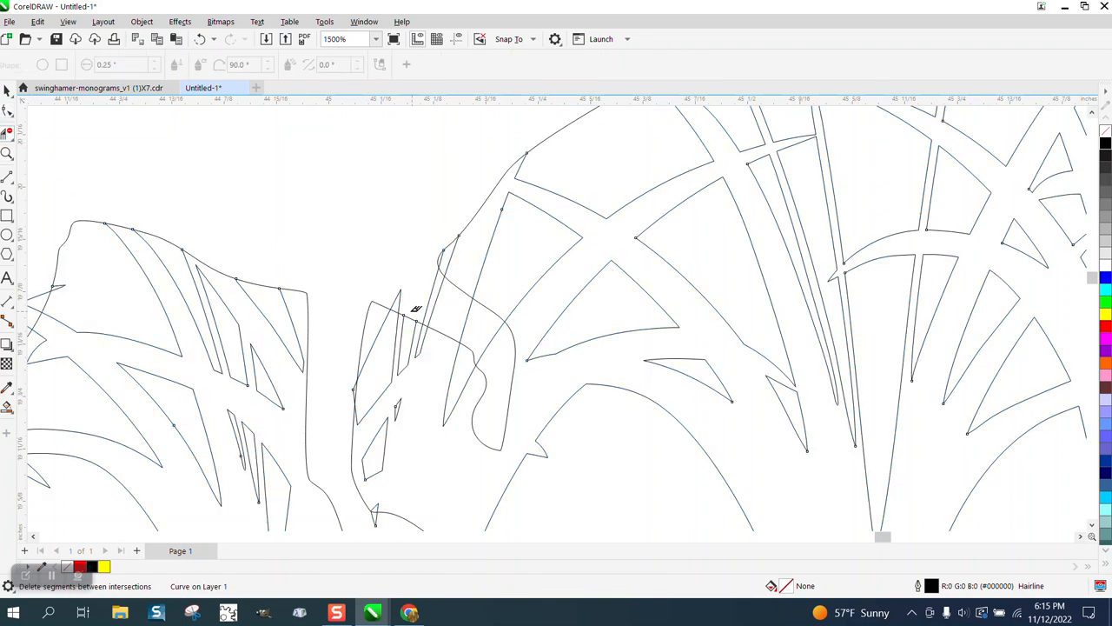
left_click(401, 299)
left_click(433, 297)
left_click(467, 311)
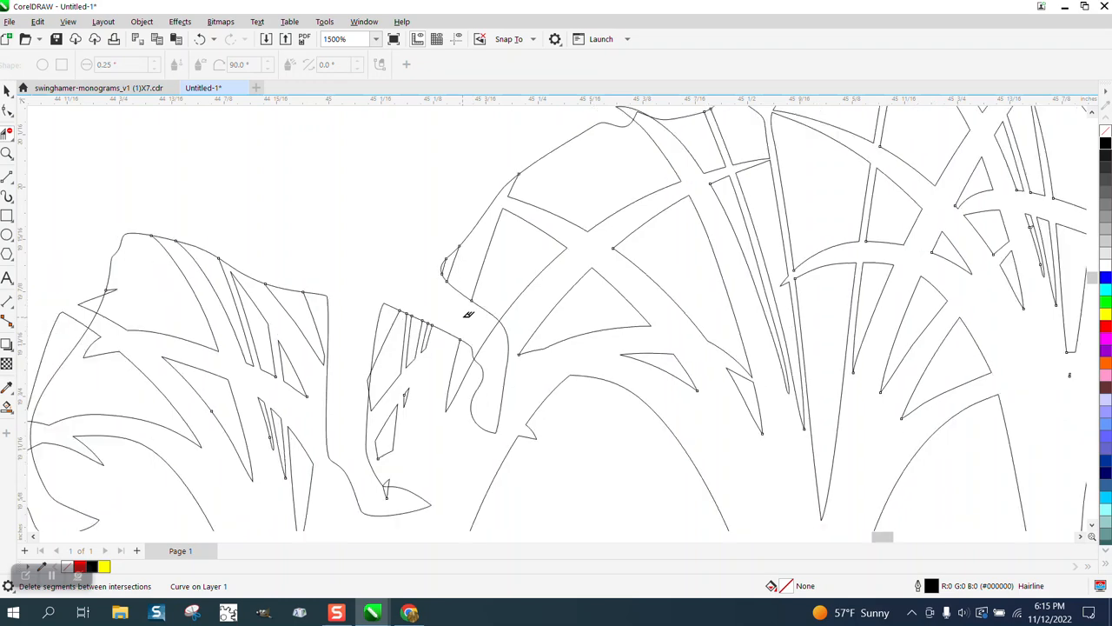
Delete the cattail segments crossing the dog's hind legs, rump and tail base
scroll(466, 311, "down", 3)
scroll(468, 311, "down", 2)
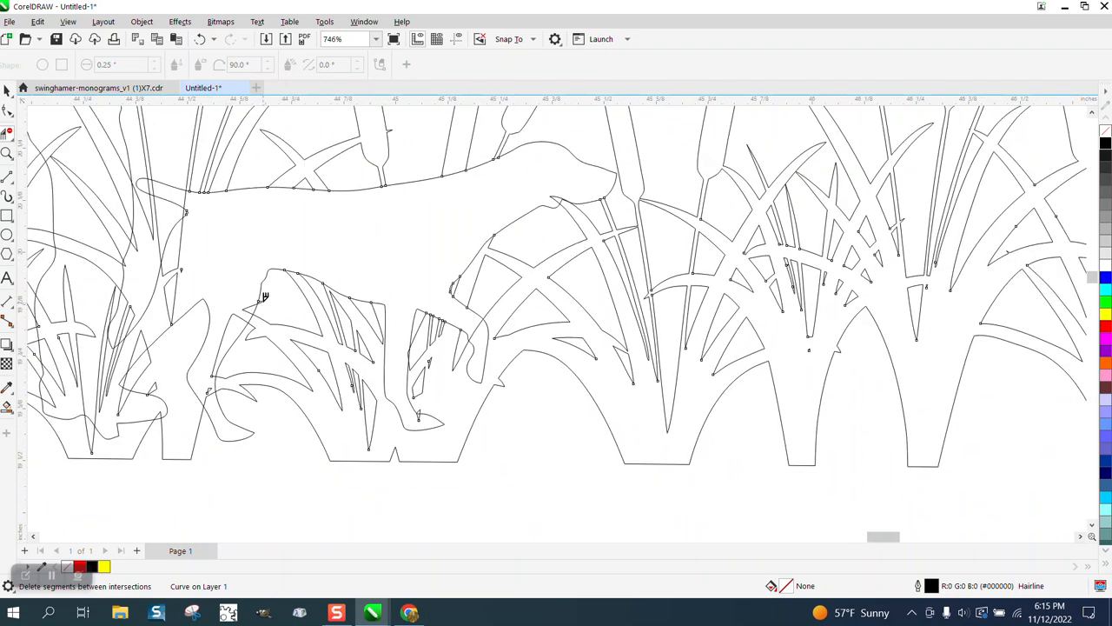
left_click(248, 306)
left_click(220, 346)
left_click(211, 391)
left_click(183, 247)
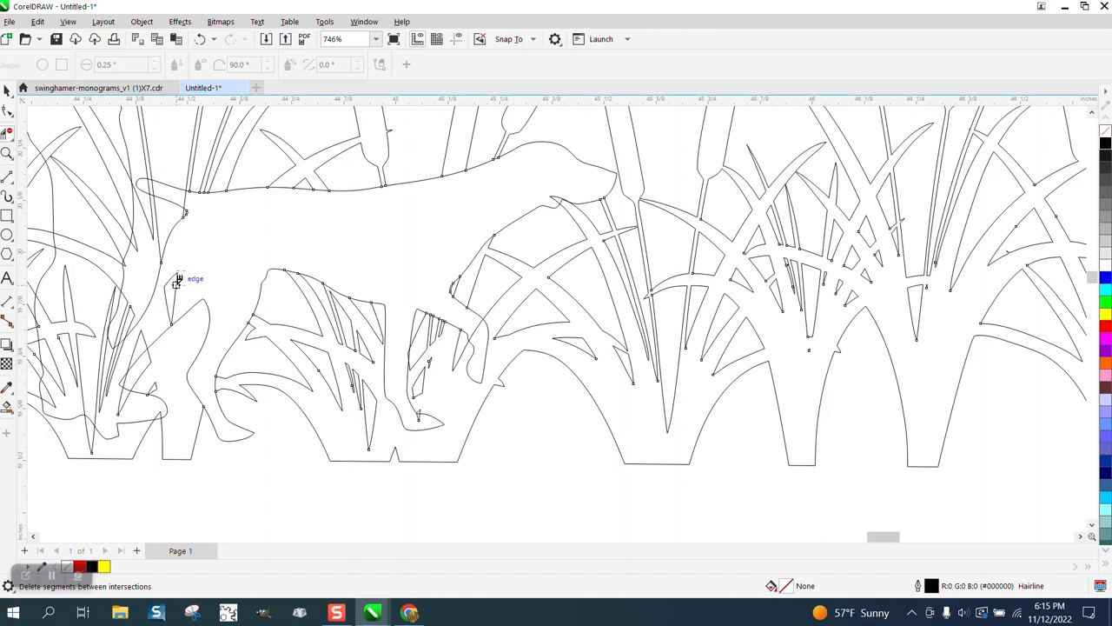
left_click(177, 297)
left_click(145, 348)
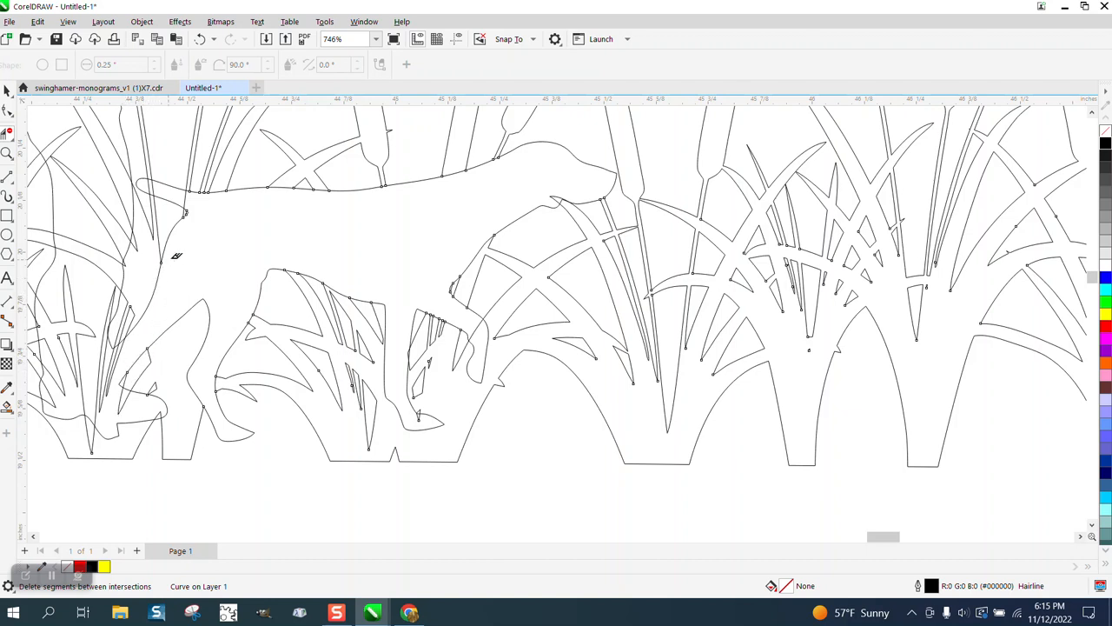
left_click(185, 200)
scroll(234, 256, "down", 2)
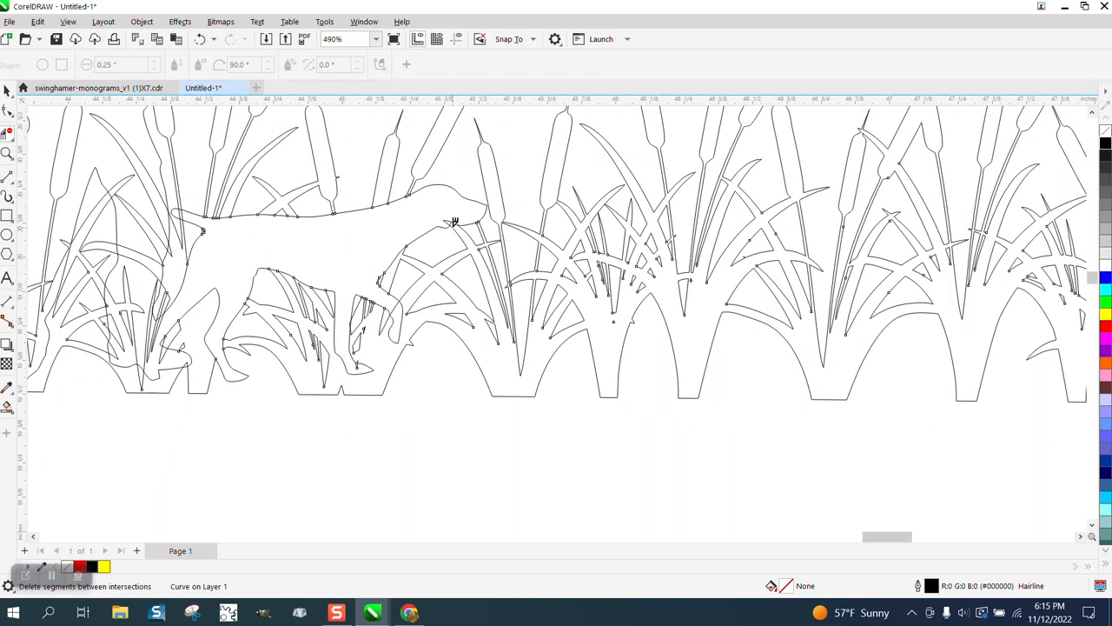
Undo the segment deletion under the dog's jaw and delete only the throat outline piece that lies inside the grass blade
left_click(452, 219)
left_click(199, 39)
left_click(7, 154)
left_click_drag(427, 218, 545, 245)
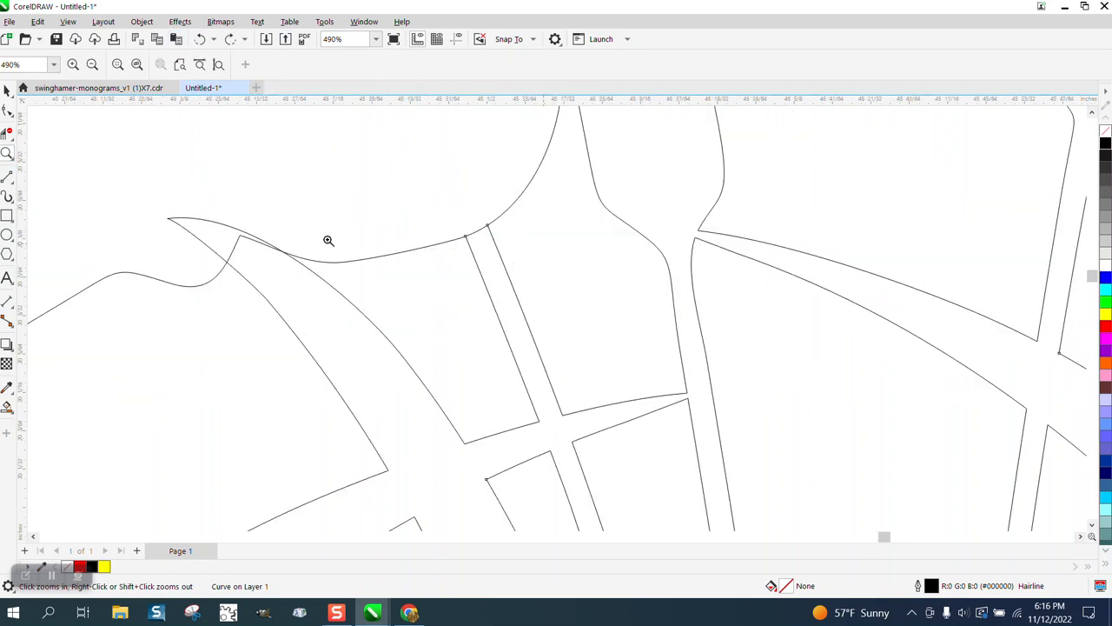
left_click(7, 132)
left_click(237, 241)
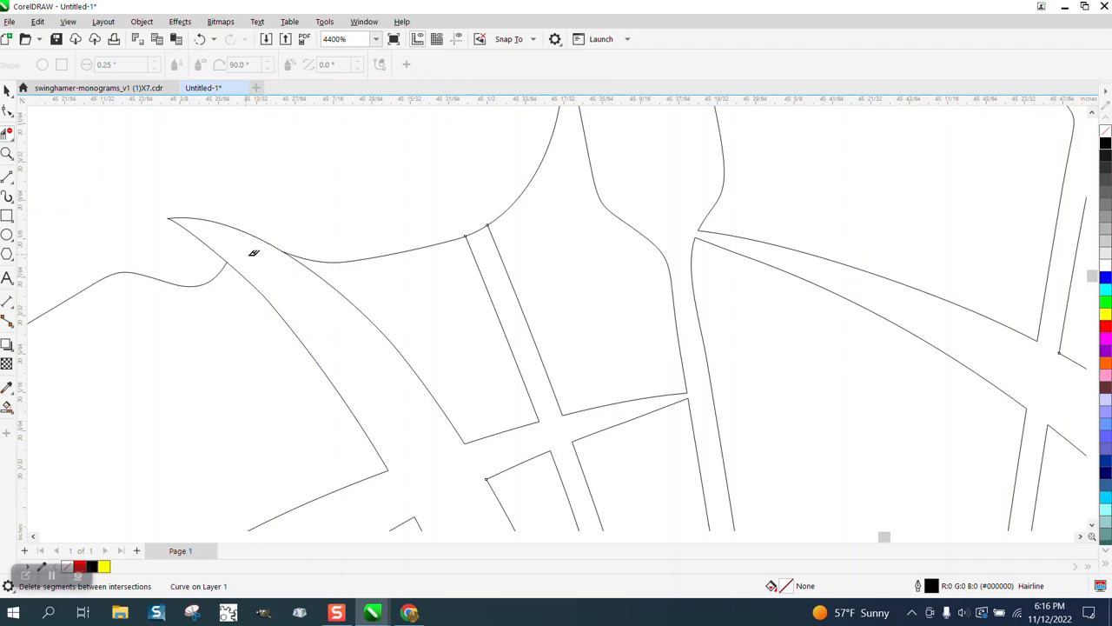
Weld the hunter and dog outline with the cattails into a single curve
scroll(335, 278, "down", 10)
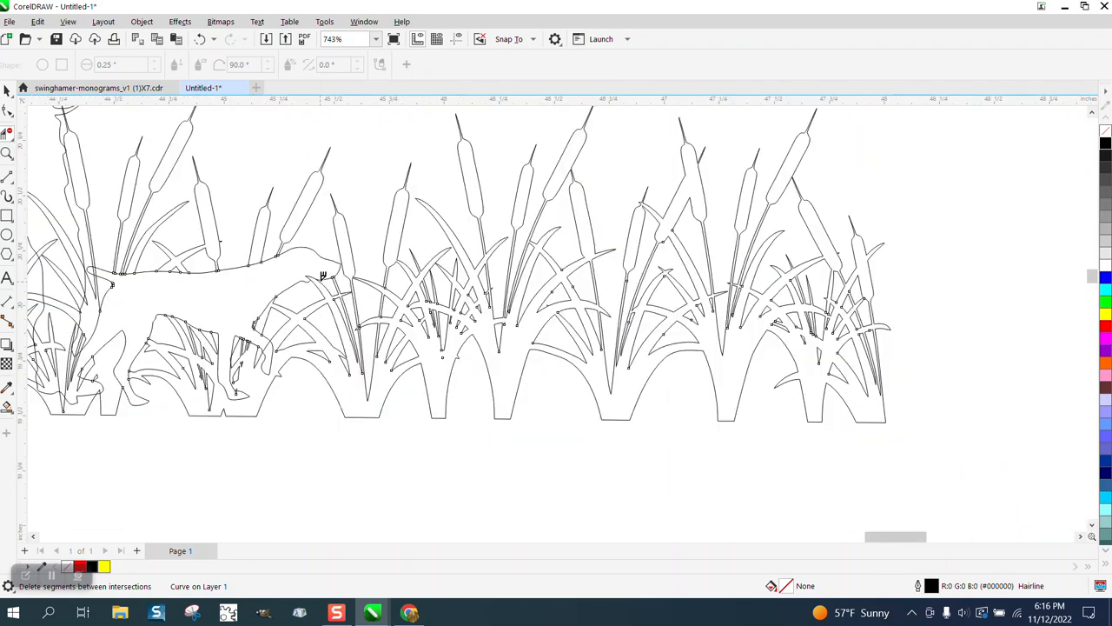
scroll(344, 277, "down", 2)
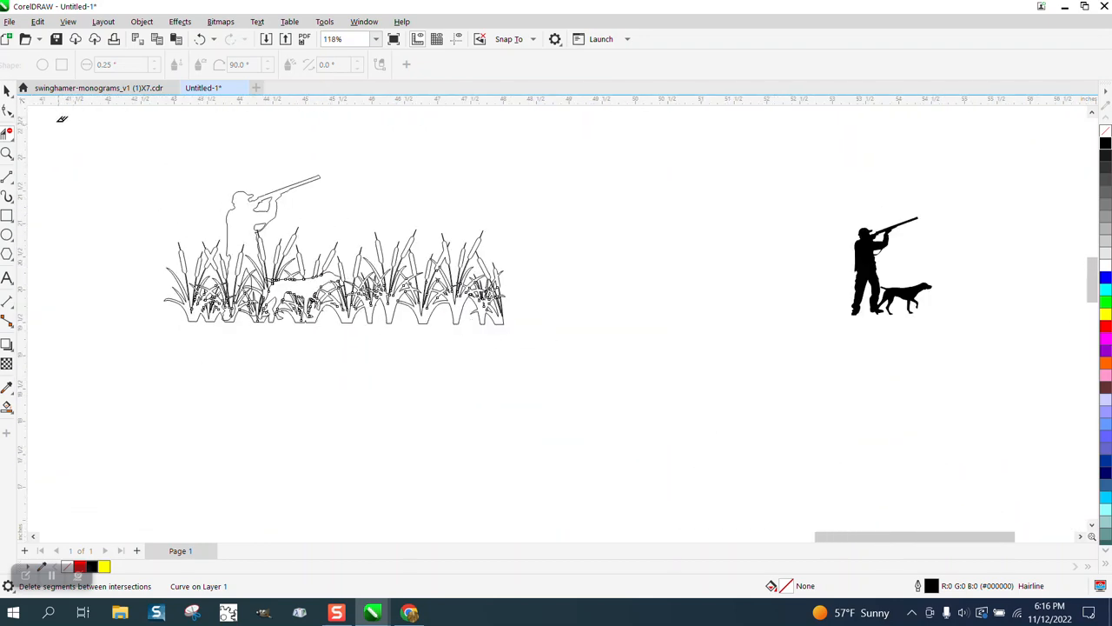
key("space")
left_click_drag(147, 165, 647, 387)
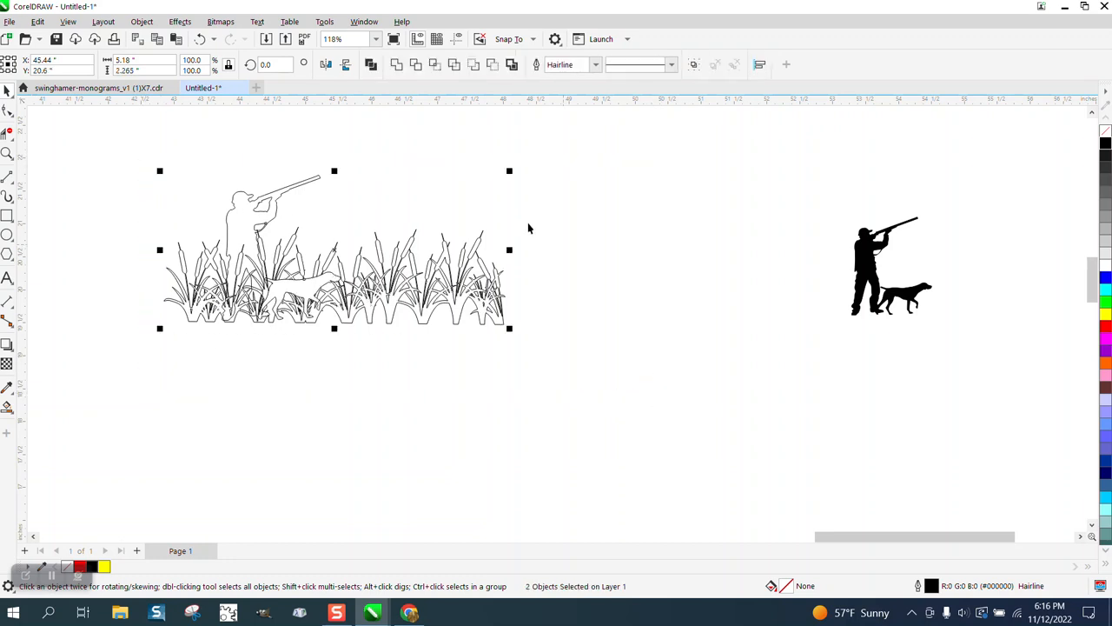
left_click(396, 64)
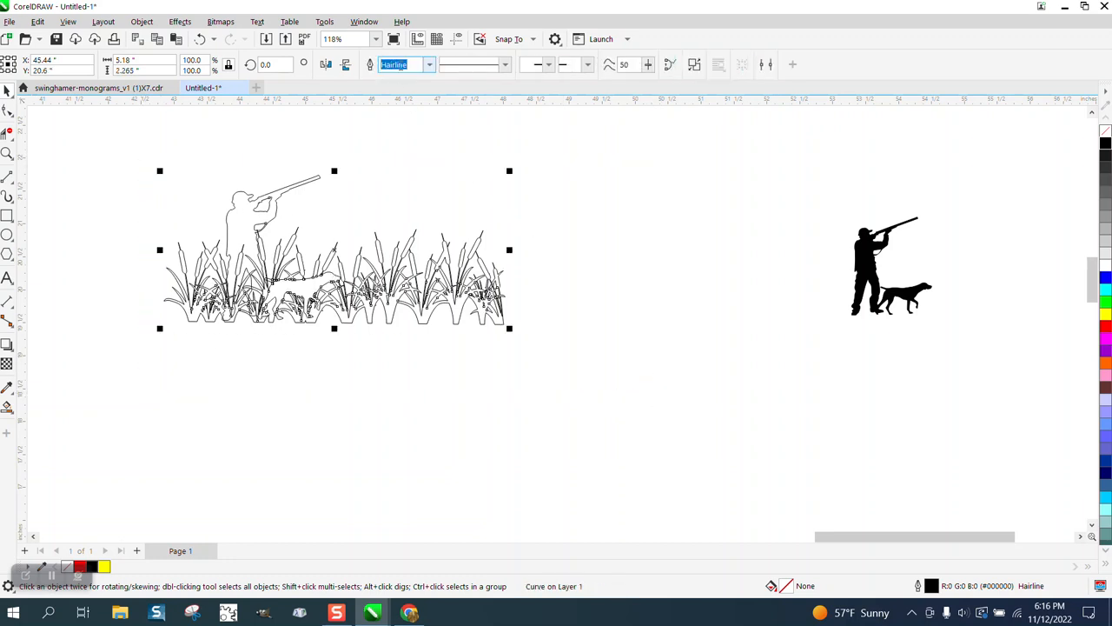
left_click(381, 201)
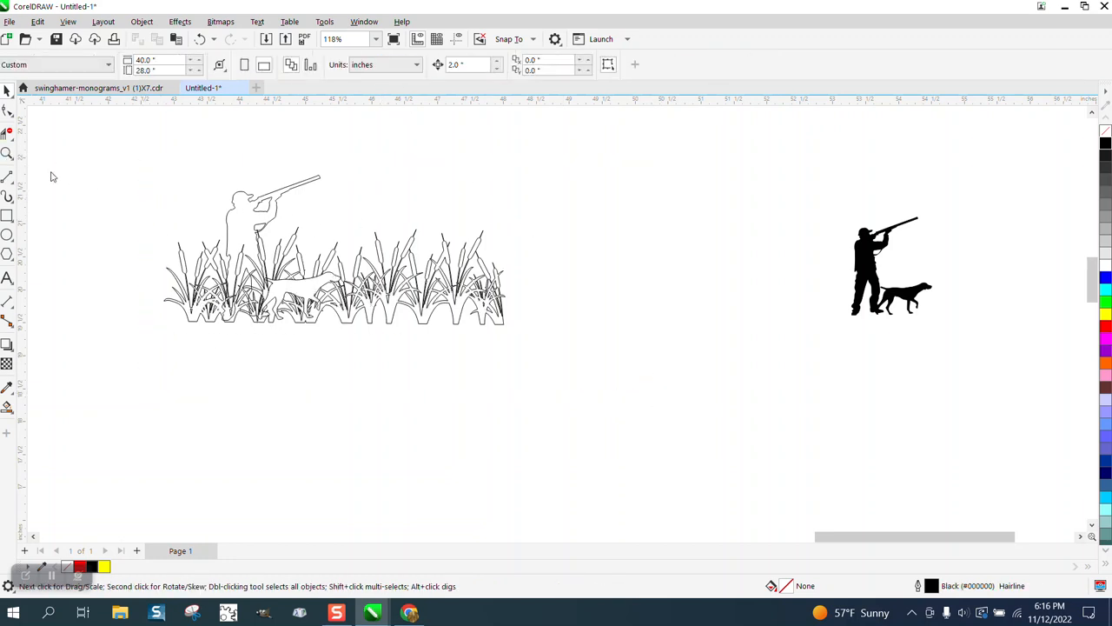
Fill the cattails on both sides of the hunter and dog, and the dog's body, solid black with Smart Fill
key("z")
left_click_drag(206, 222, 464, 377)
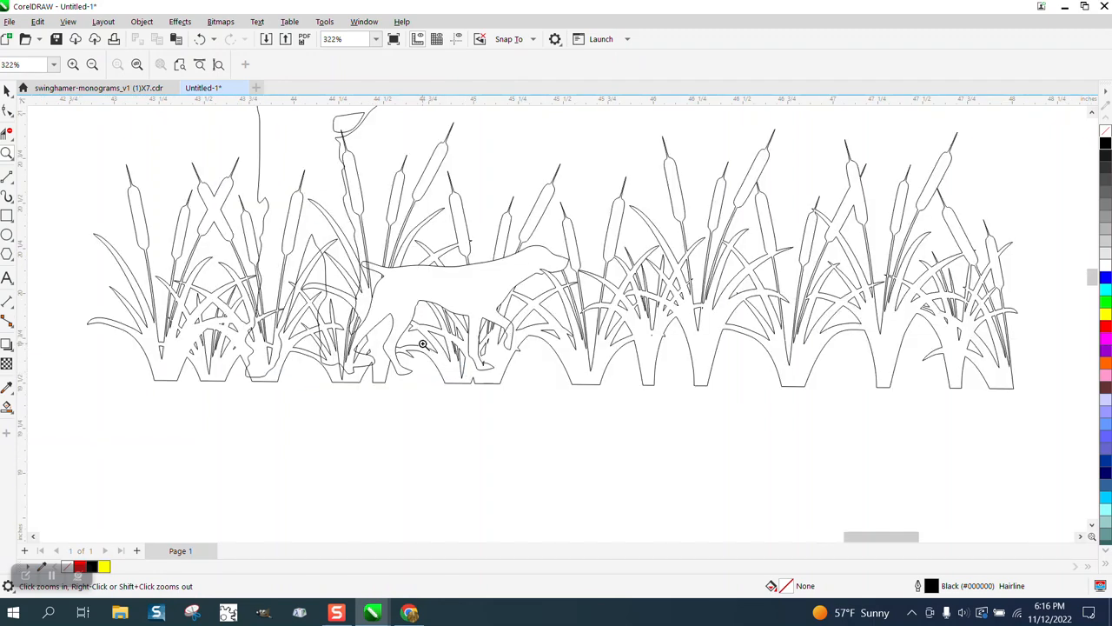
scroll(423, 345, "down", 2)
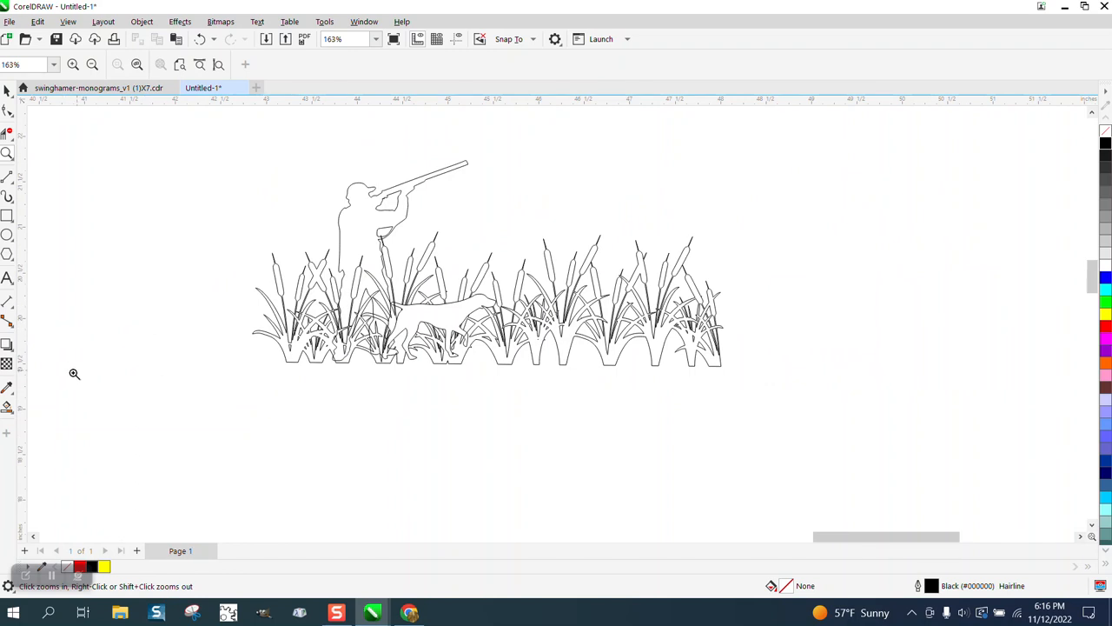
left_click(7, 406)
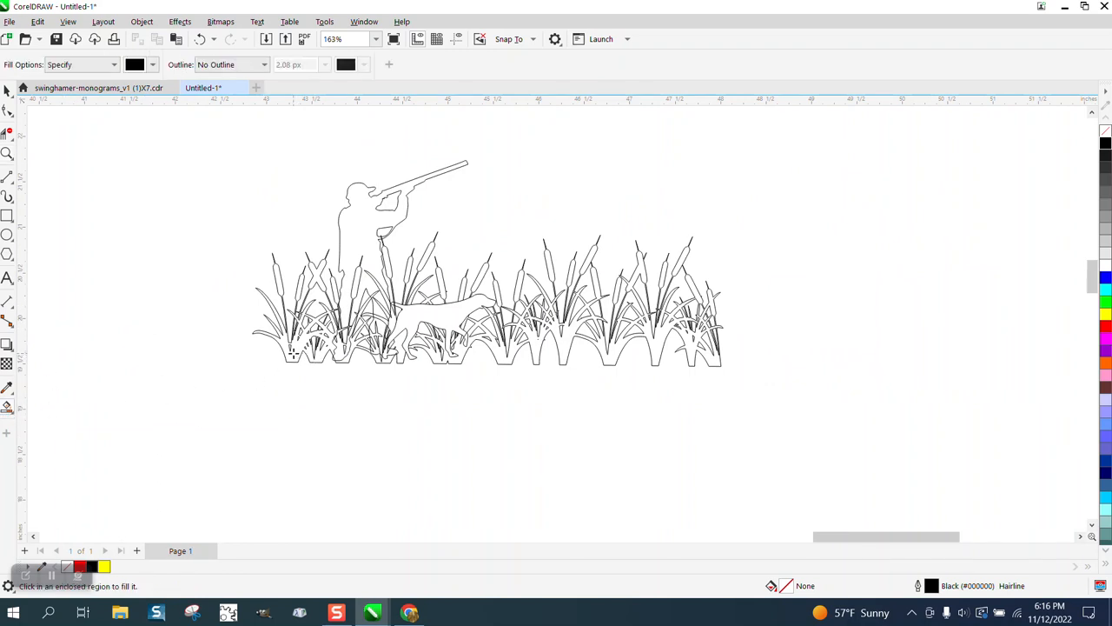
left_click(336, 350)
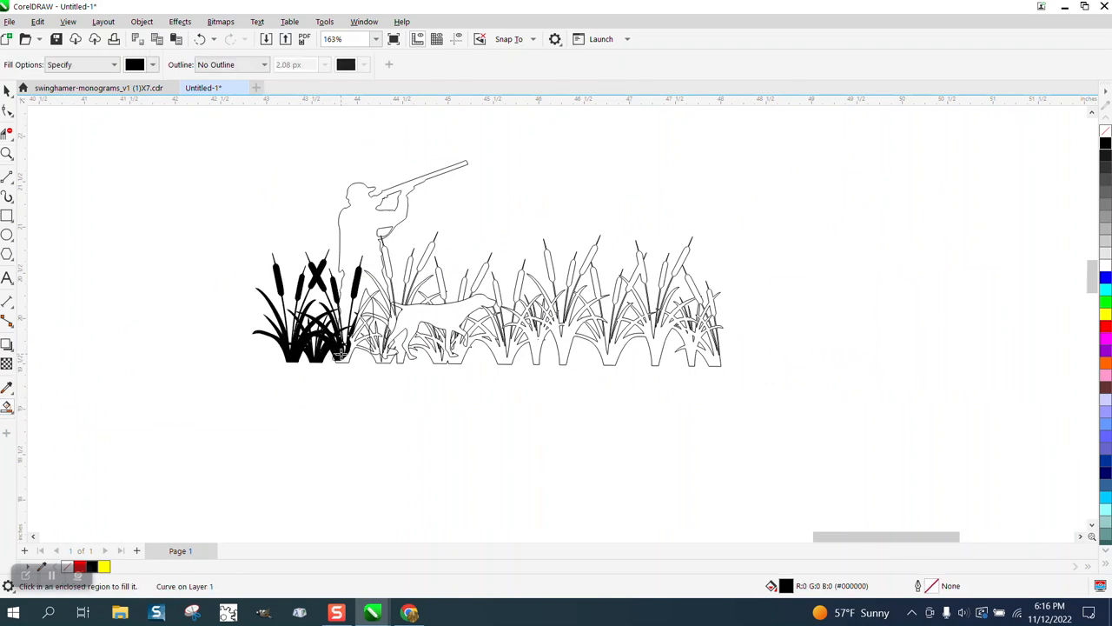
left_click(420, 318)
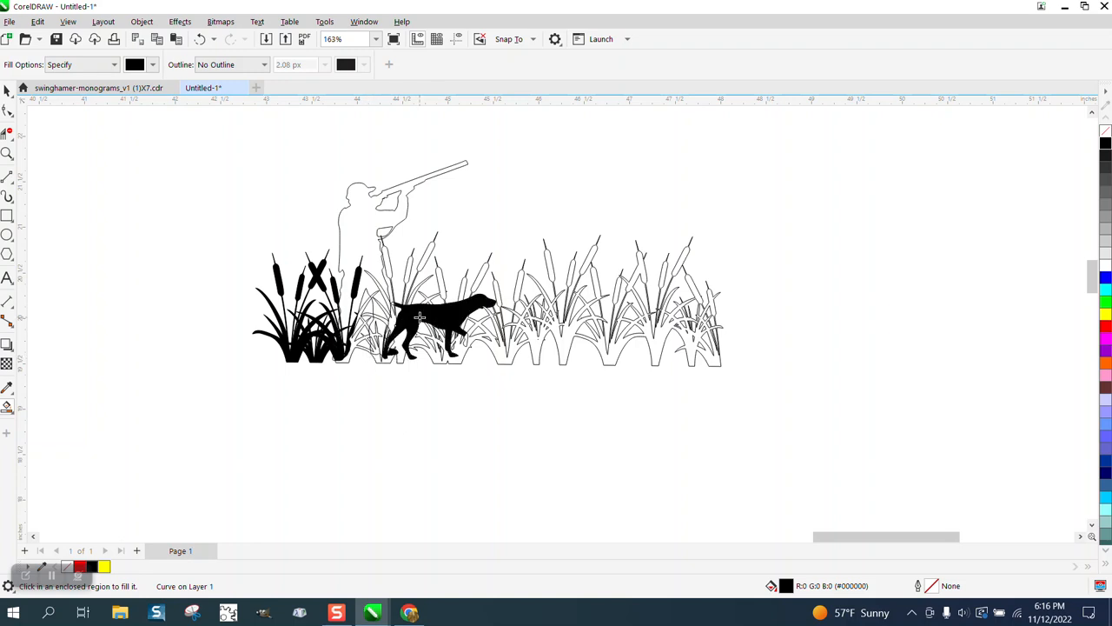
left_click(503, 355)
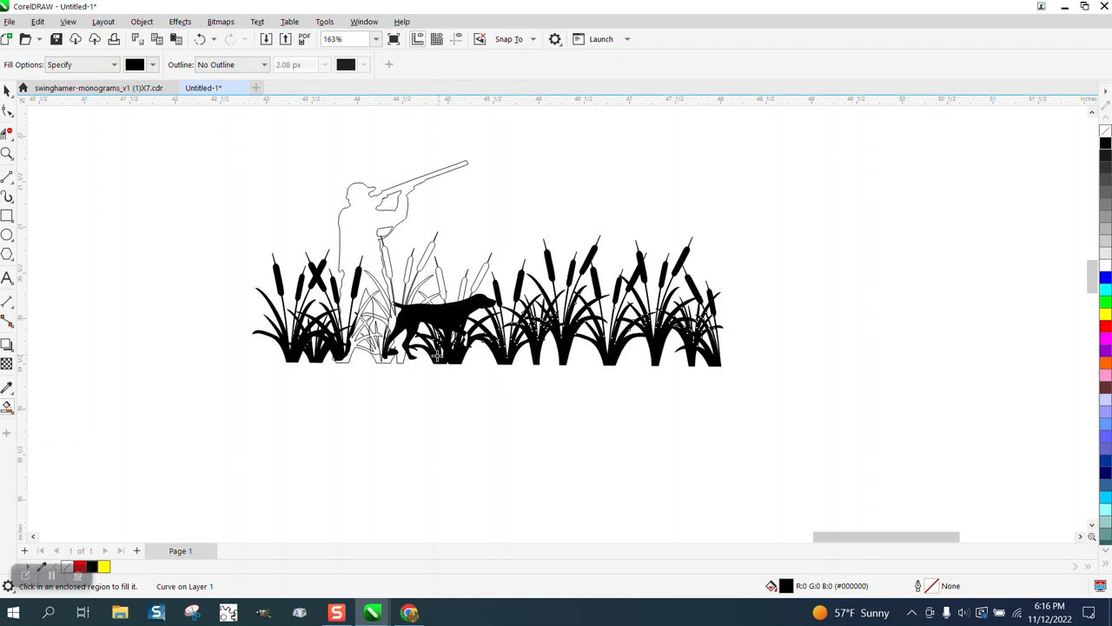
Fill the remaining cattail stalks above the dog's back with black
left_click(442, 287)
left_click(468, 285)
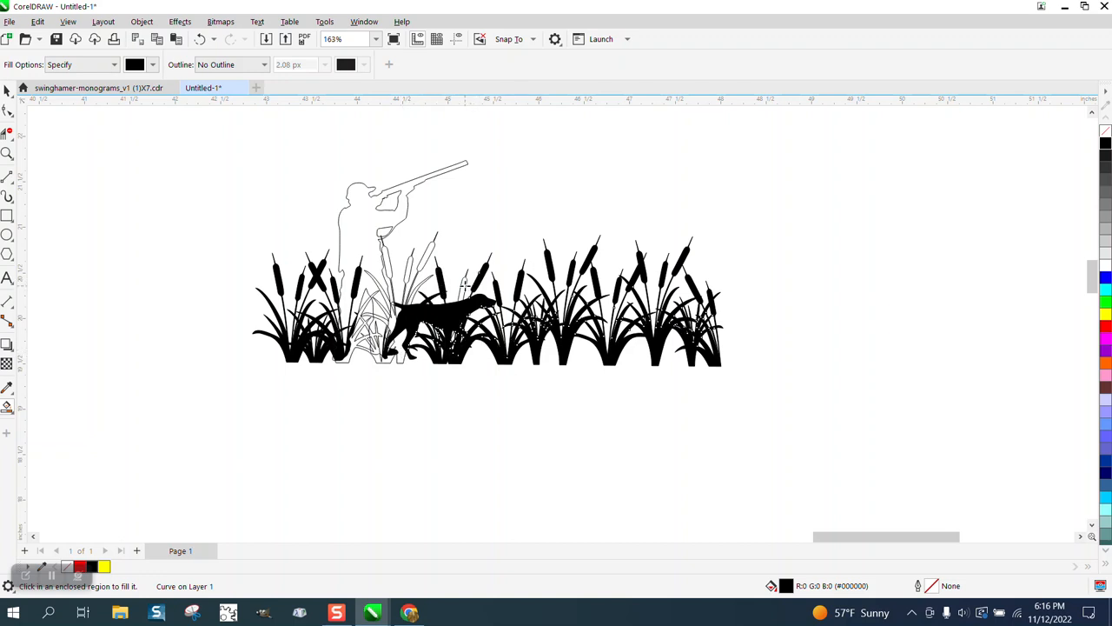
left_click(419, 265)
left_click(408, 269)
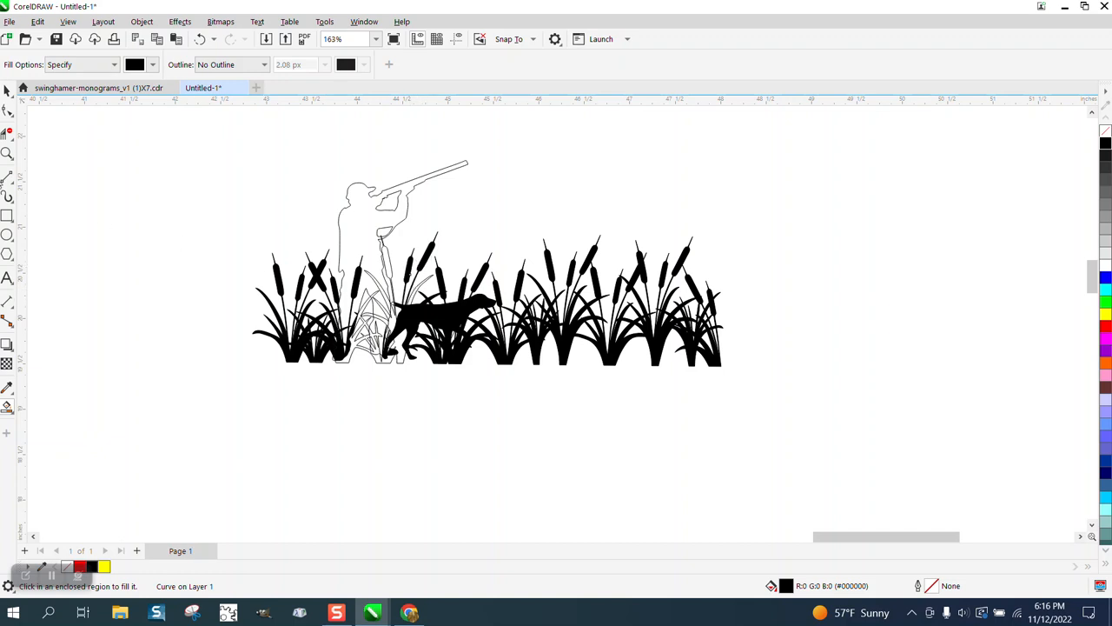
Fill the cattail bases and blades between the hunter's legs and the dog's hind legs with black, undoing the wrongly filled background gap
left_click(6, 152)
left_click_drag(265, 255, 501, 426)
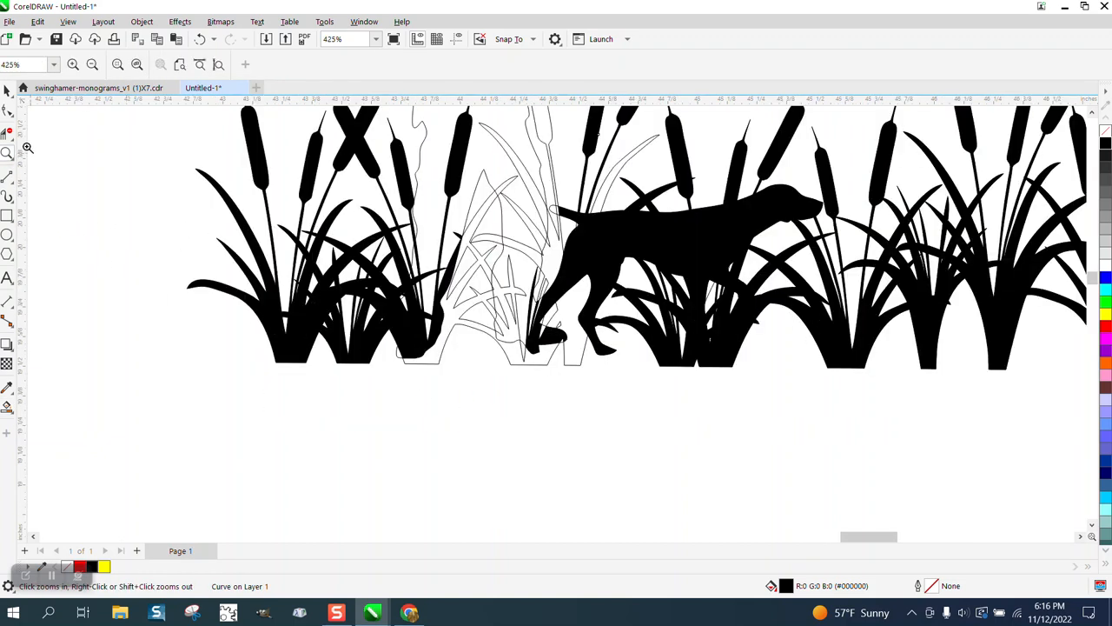
left_click(7, 407)
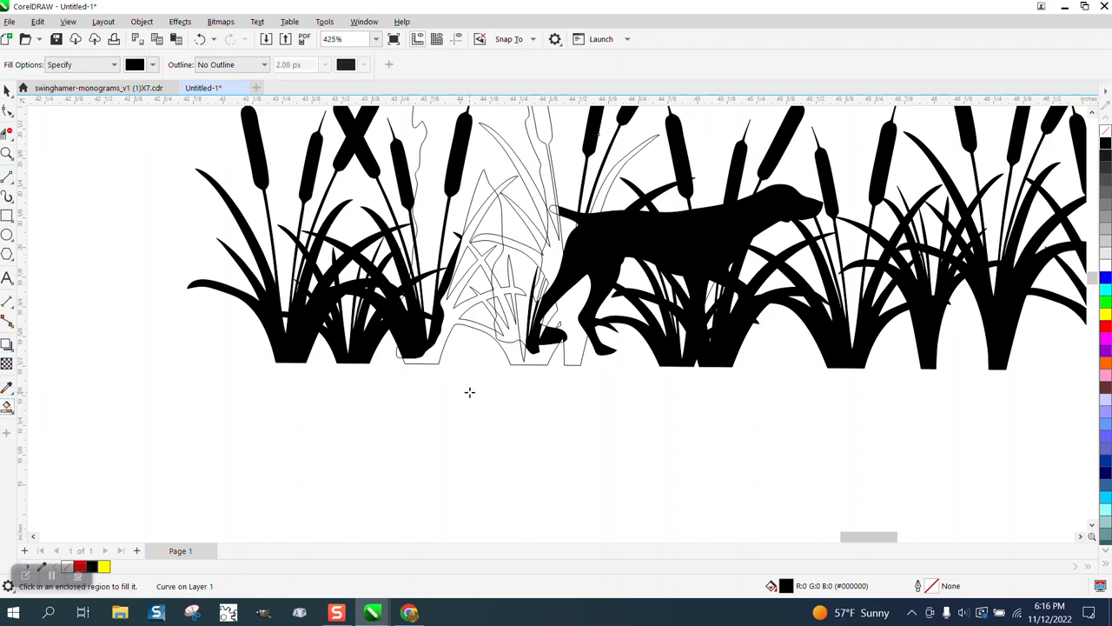
left_click(440, 352)
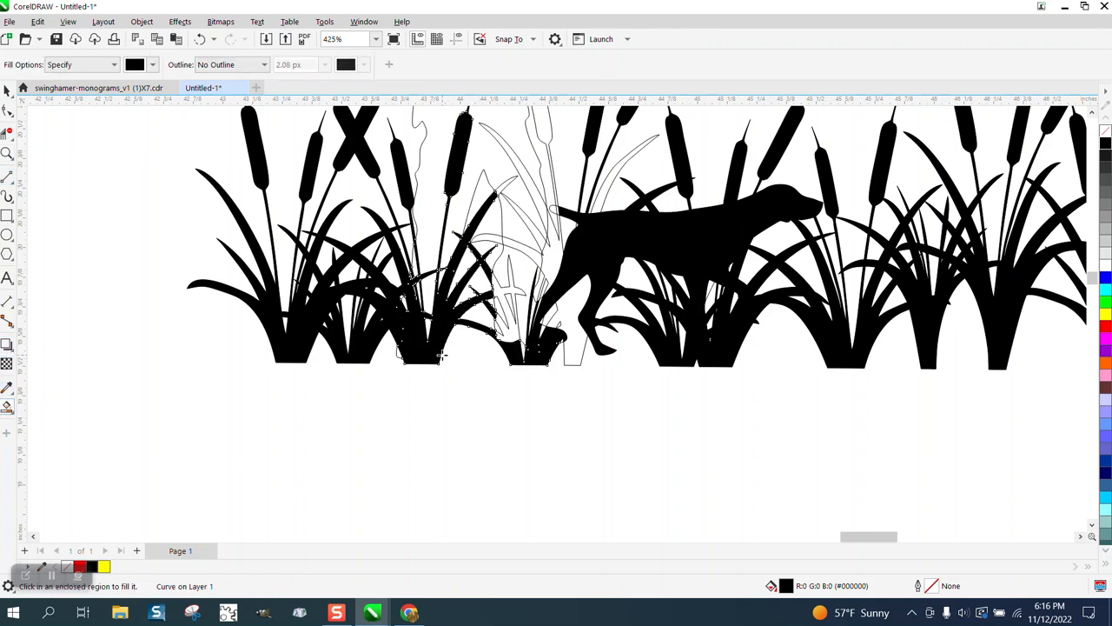
left_click(575, 355)
left_click(511, 329)
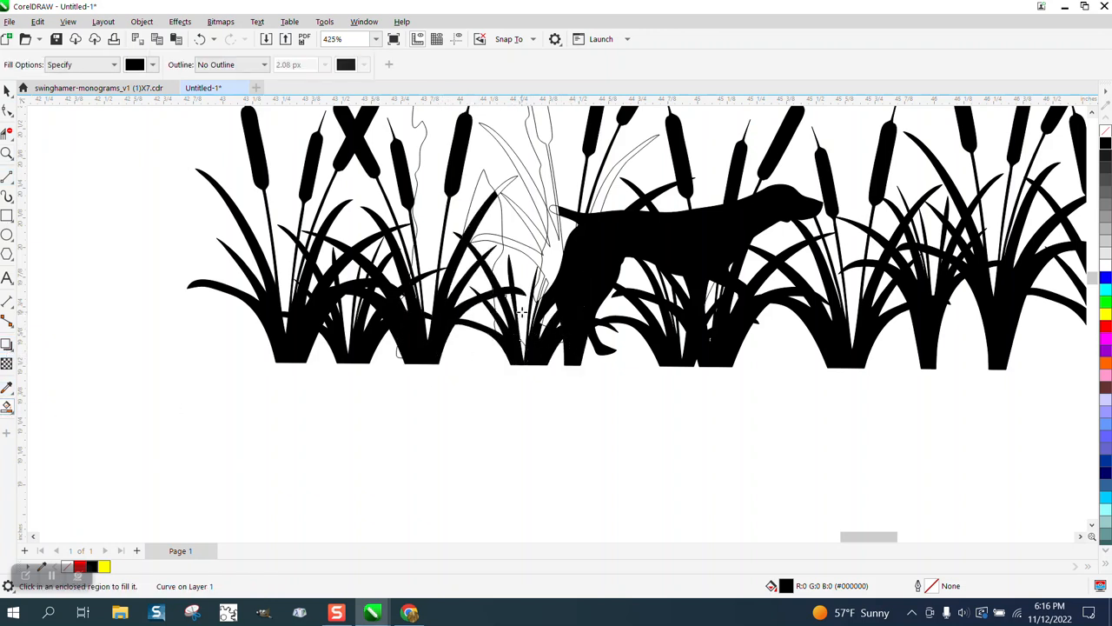
left_click(515, 271)
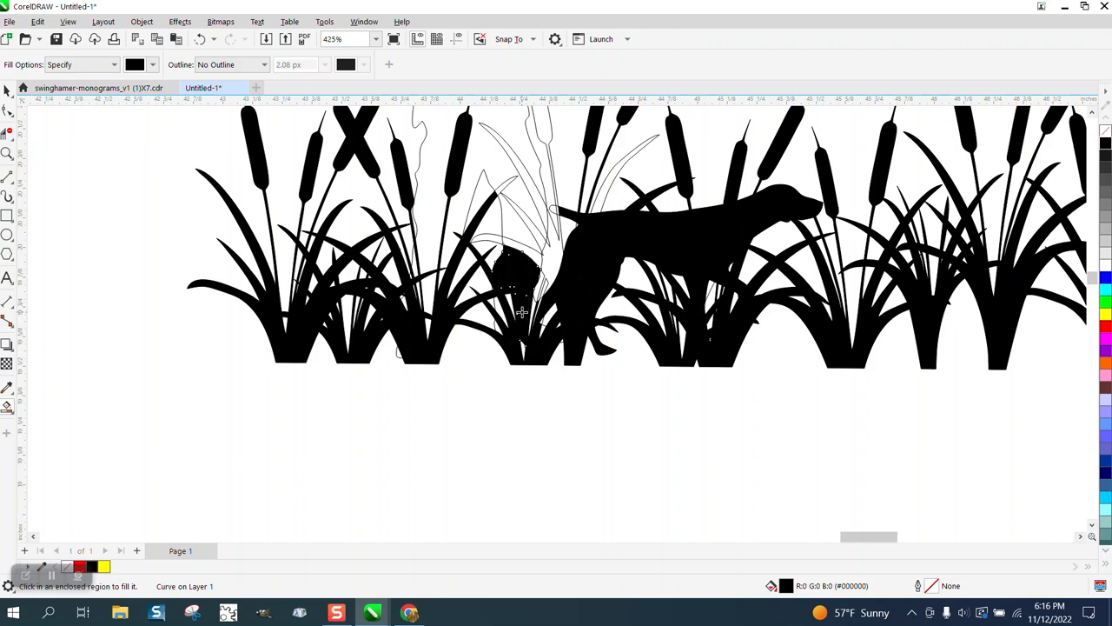
left_click(200, 38)
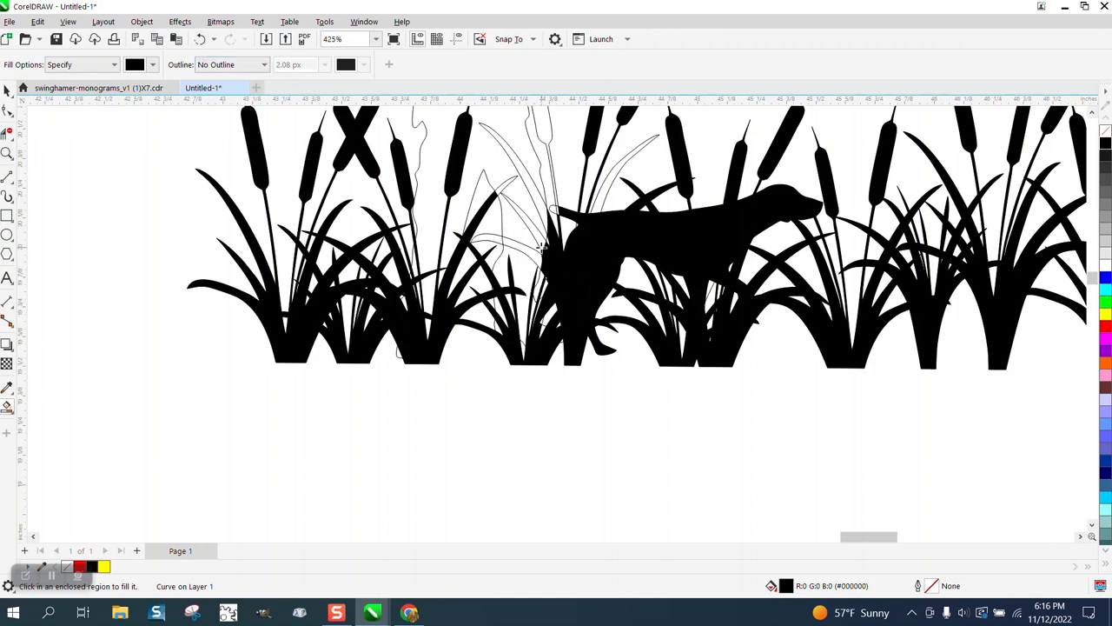
left_click(504, 186)
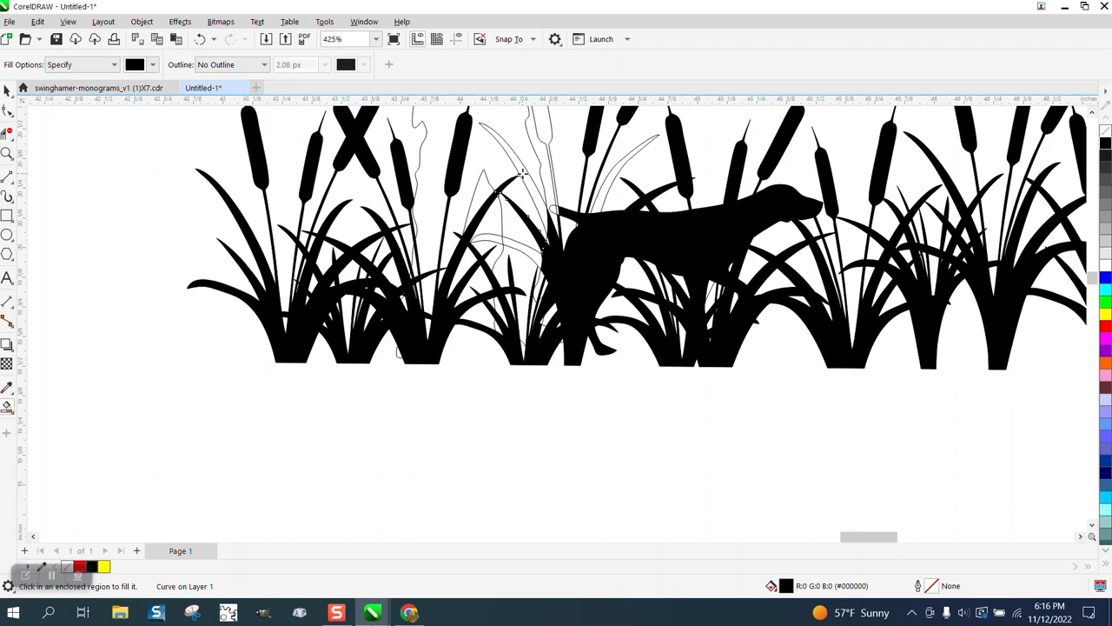
Fill the hunter's body with black using Smart Fill
scroll(456, 223, "down", 3)
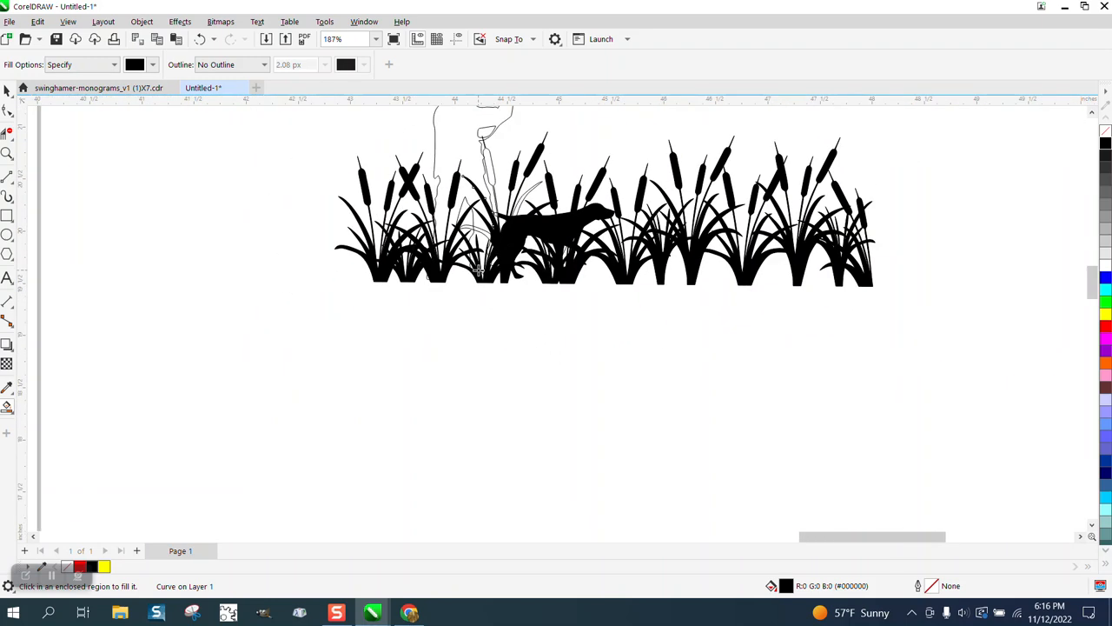
scroll(478, 271, "down", 1)
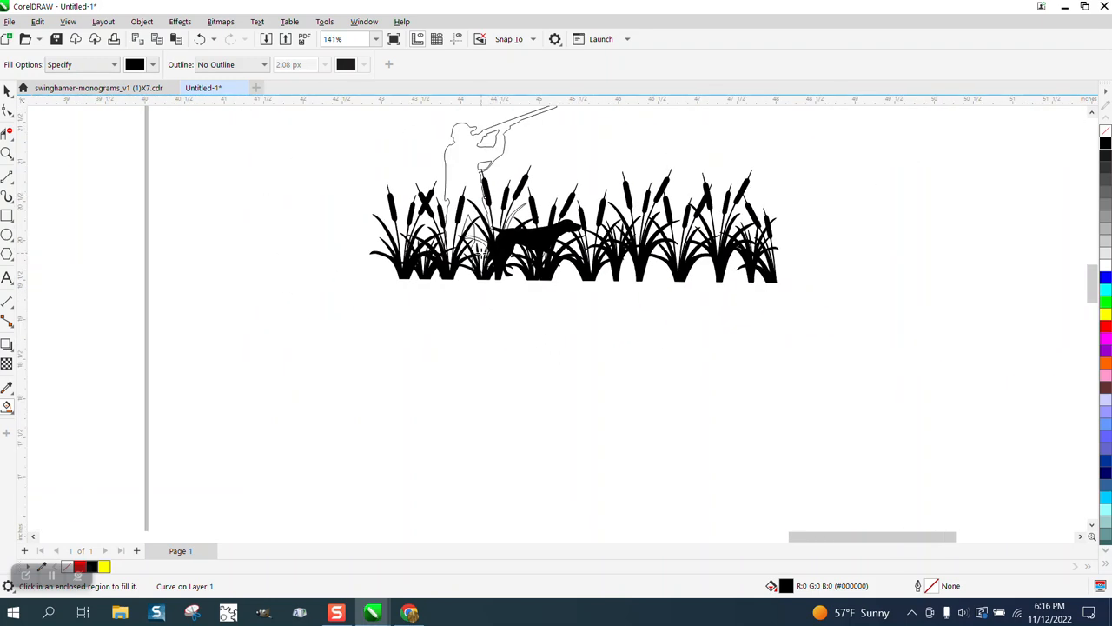
left_click(7, 154)
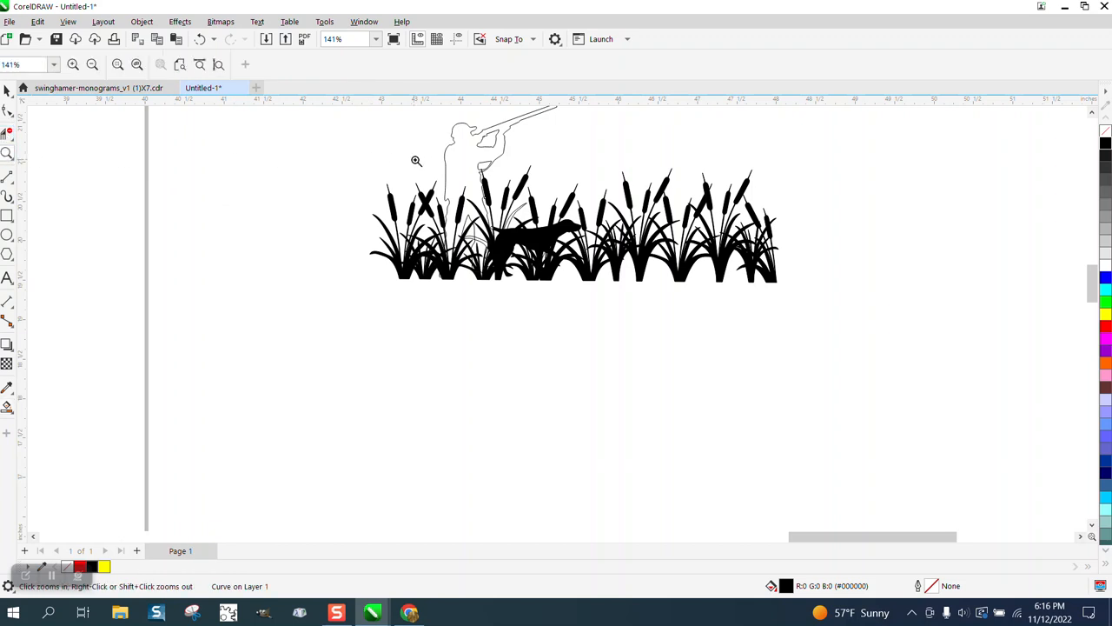
left_click_drag(436, 134, 623, 295)
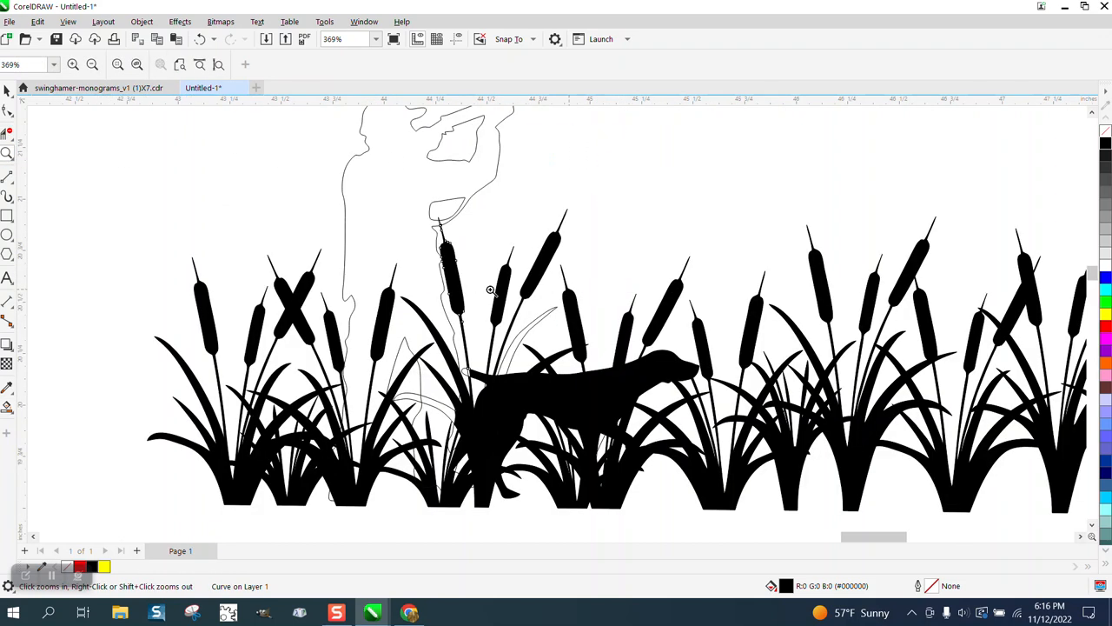
left_click(7, 401)
left_click(385, 223)
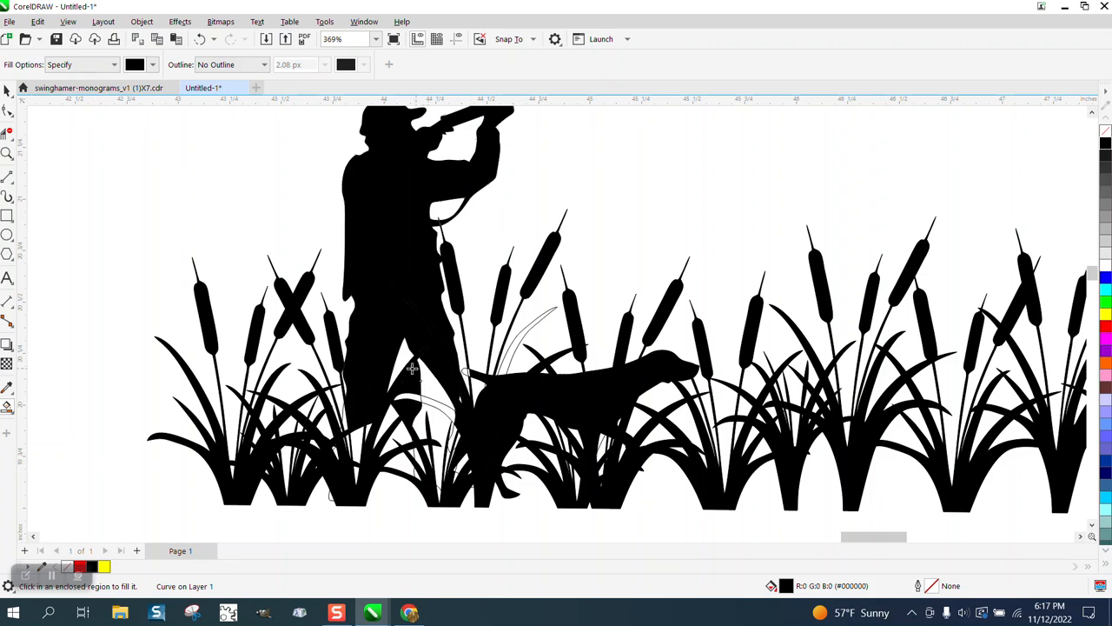
Undo the last fill between the hunter's legs and fill the curved blade and the stalk overlap at the dog's tail with black
left_click(199, 39)
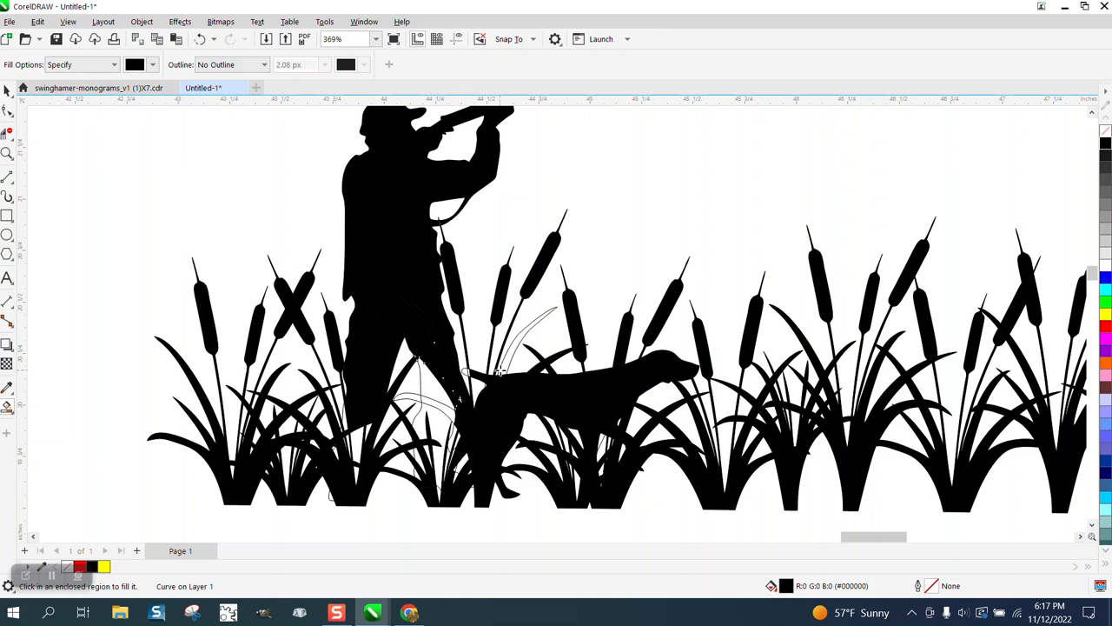
left_click(503, 369)
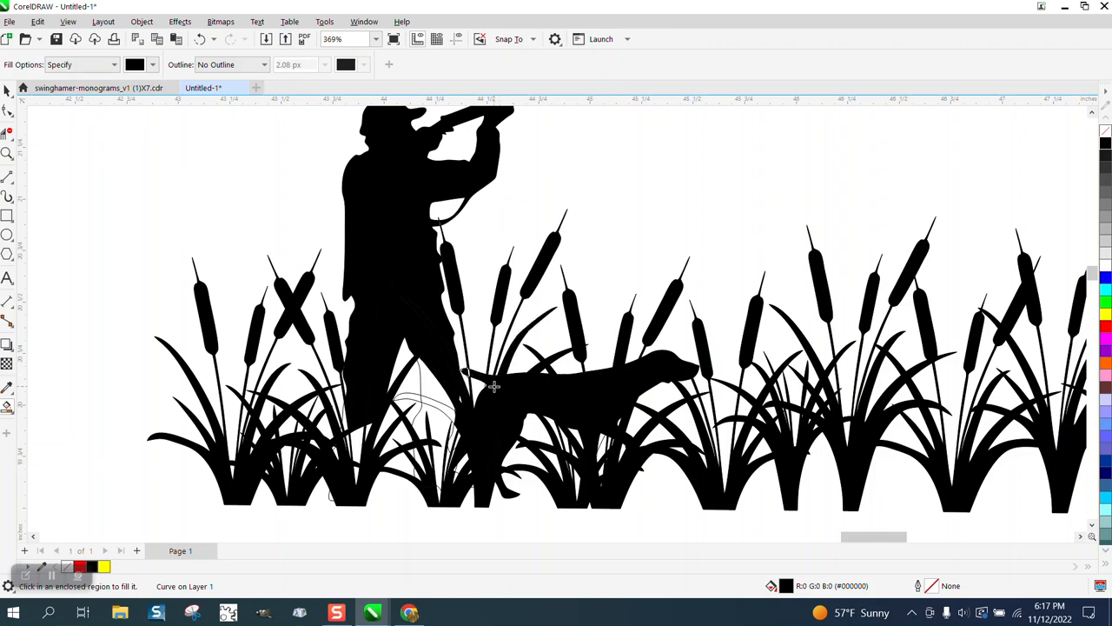
left_click(6, 155)
left_click_drag(429, 345, 558, 418)
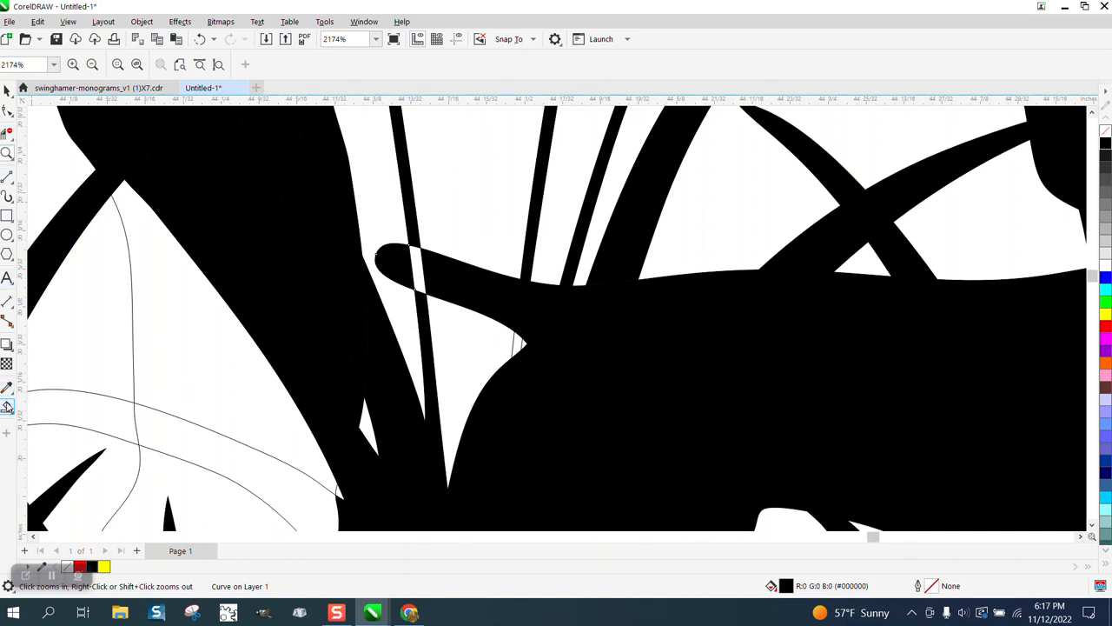
left_click(420, 271)
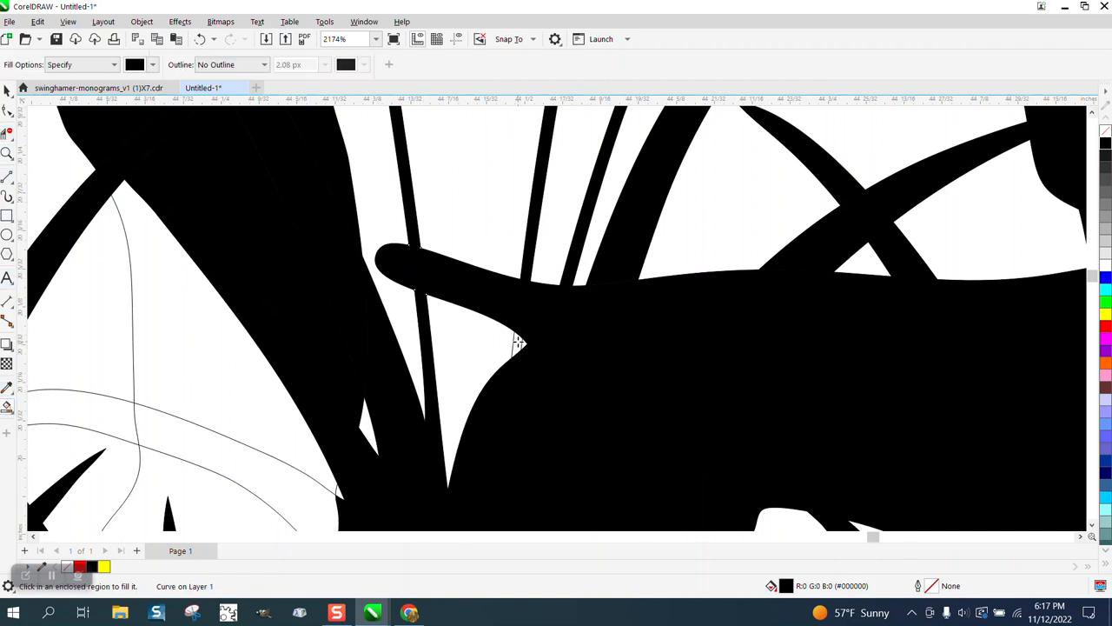
scroll(518, 341, "down", 4)
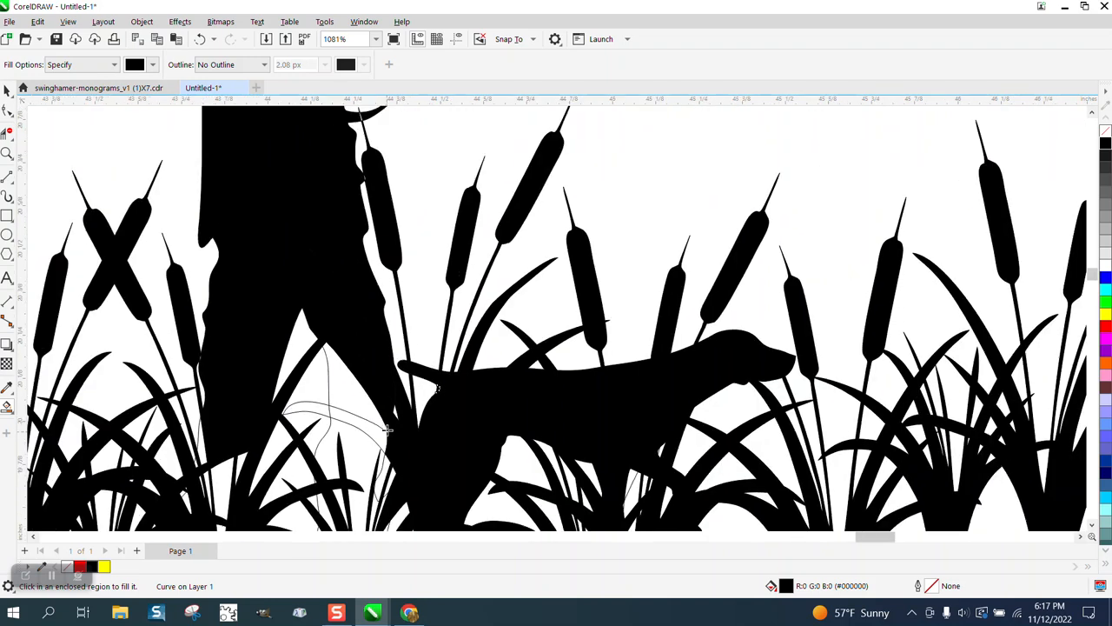
Fill the hunter's lower leg and boot nearest the dog and the blades crossing them with black
left_click(380, 432)
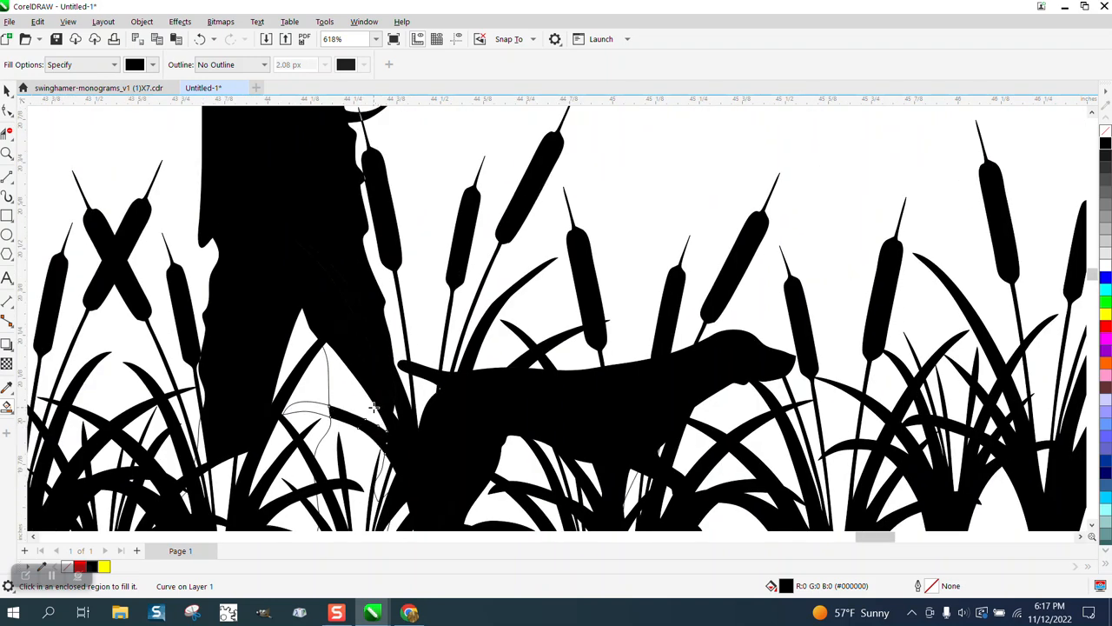
left_click(370, 400)
left_click(364, 443)
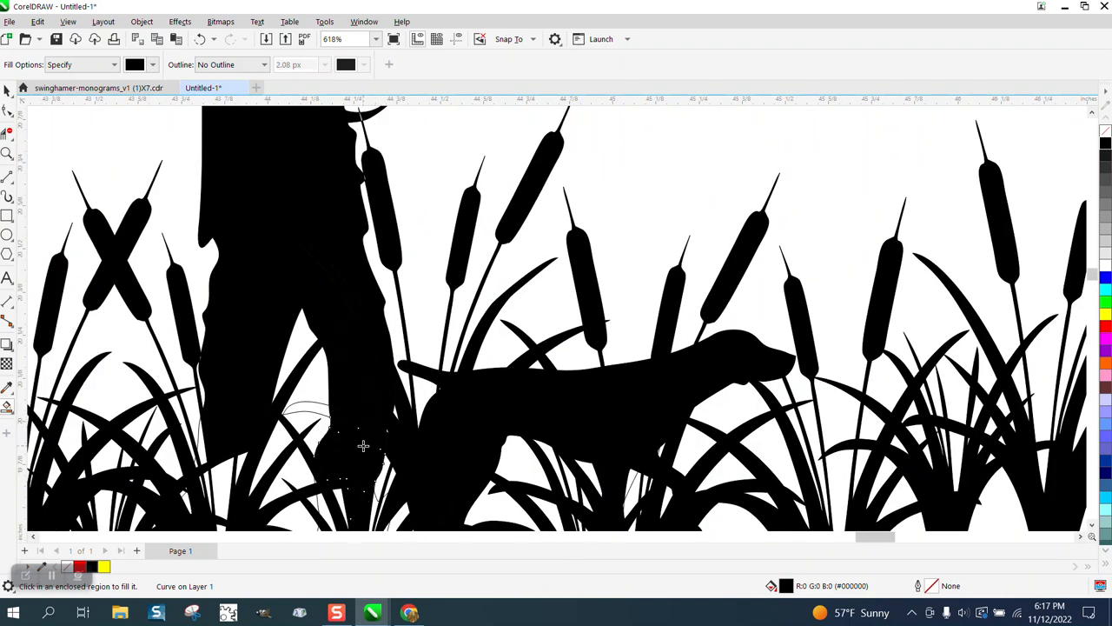
scroll(361, 393, "down", 1)
scroll(361, 392, "down", 1)
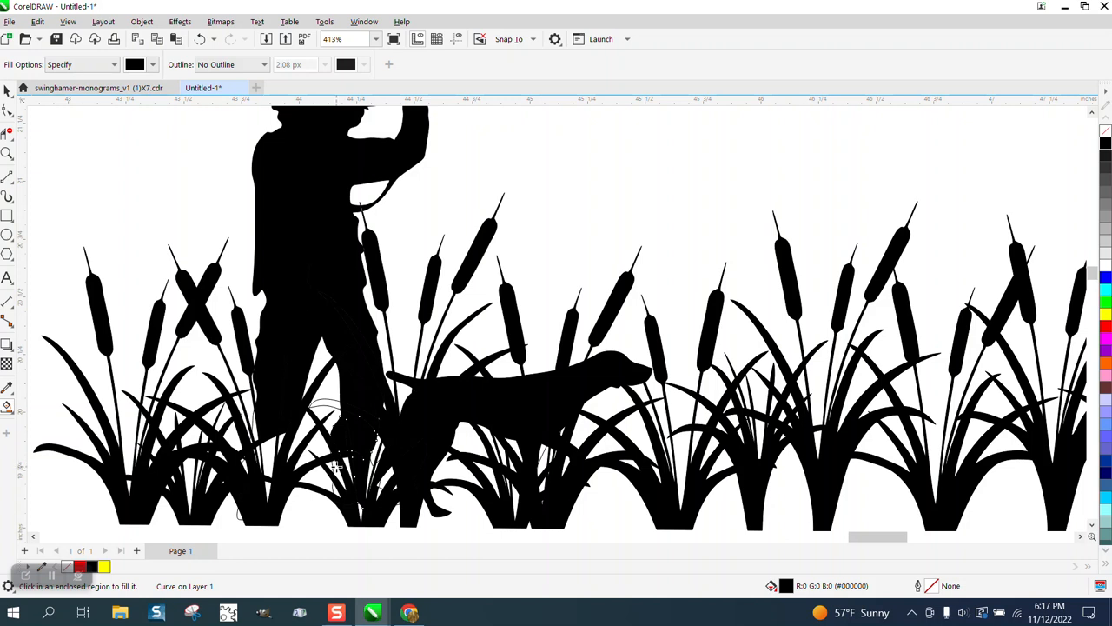
left_click(337, 466)
left_click(389, 478)
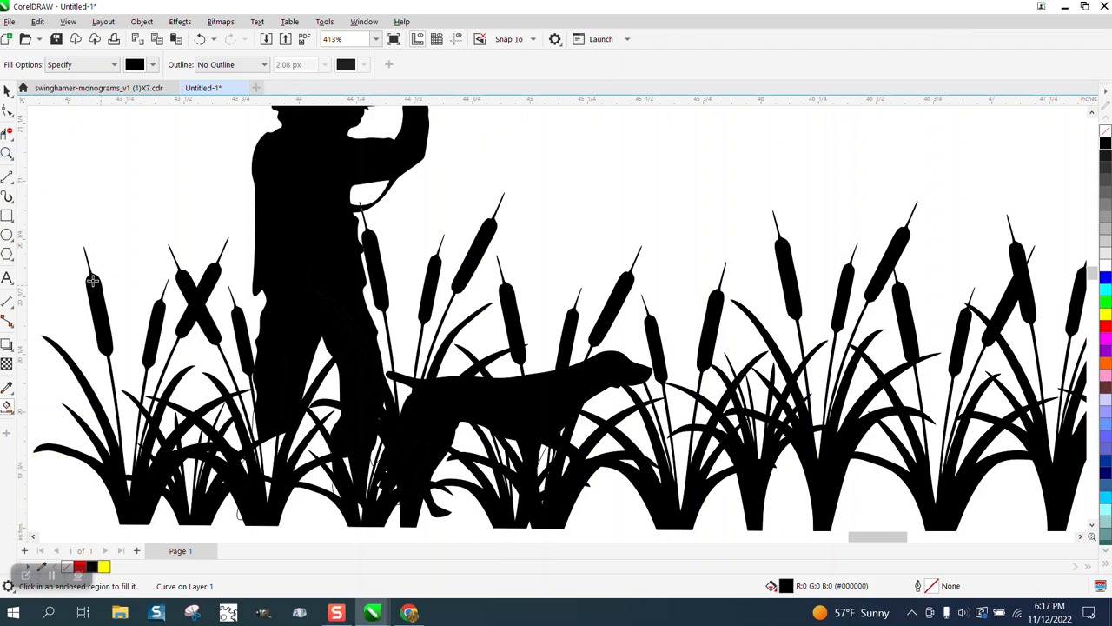
Fill the hunter's other lower leg and boot, including the small gaps among the overlapping cattail blades, with black using Smart Fill
left_click(7, 153)
left_click_drag(198, 390, 413, 491)
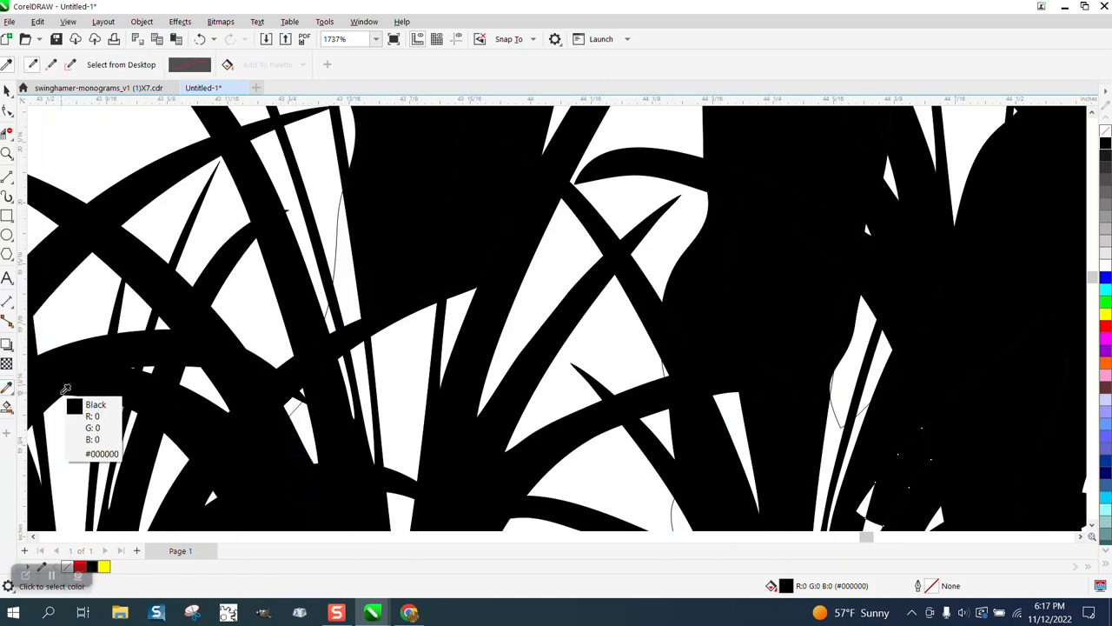
left_click(7, 407)
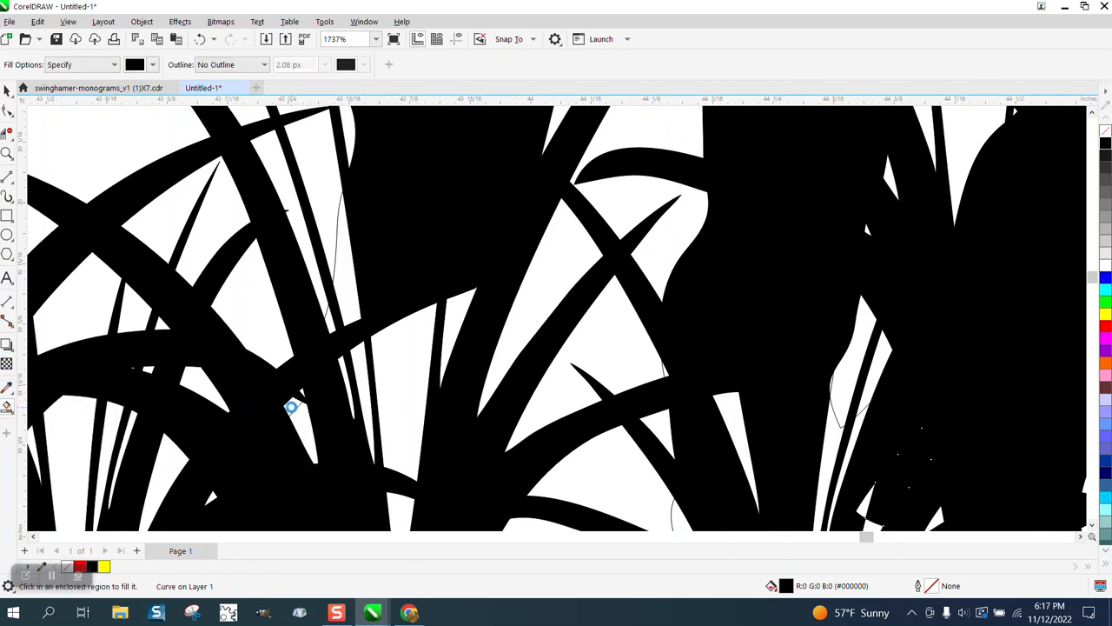
left_click(350, 296)
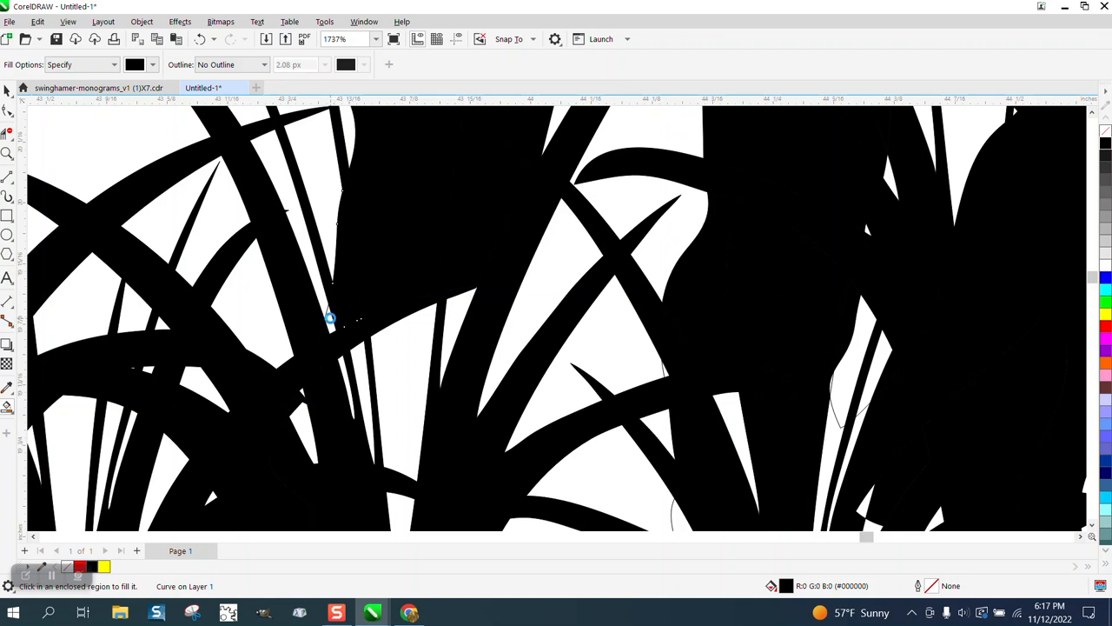
scroll(413, 344, "down", 2)
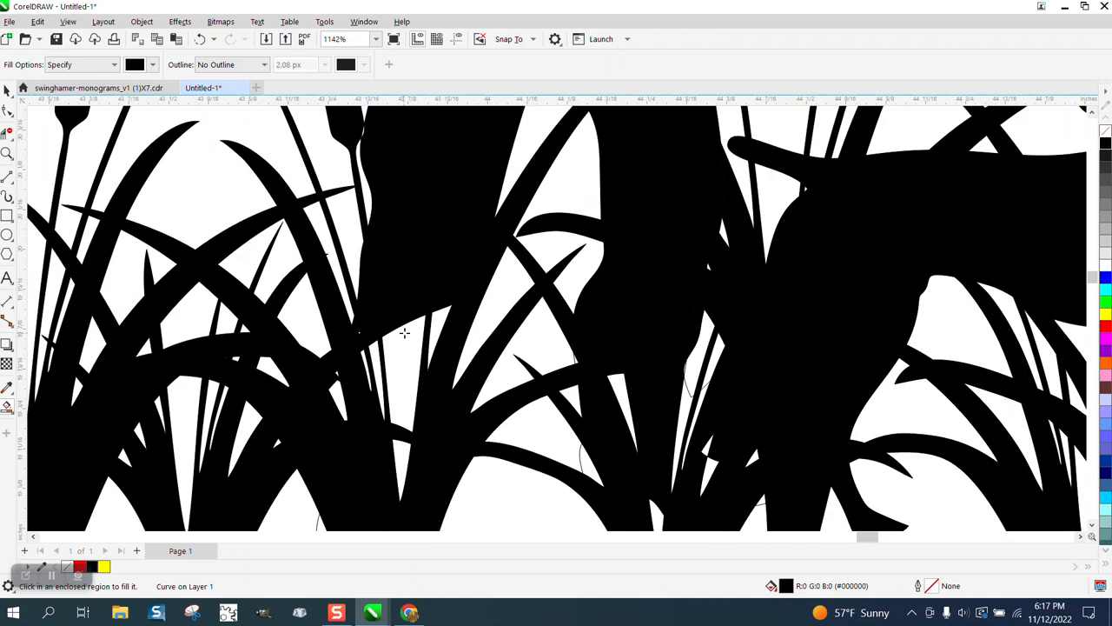
left_click(408, 341)
left_click(402, 443)
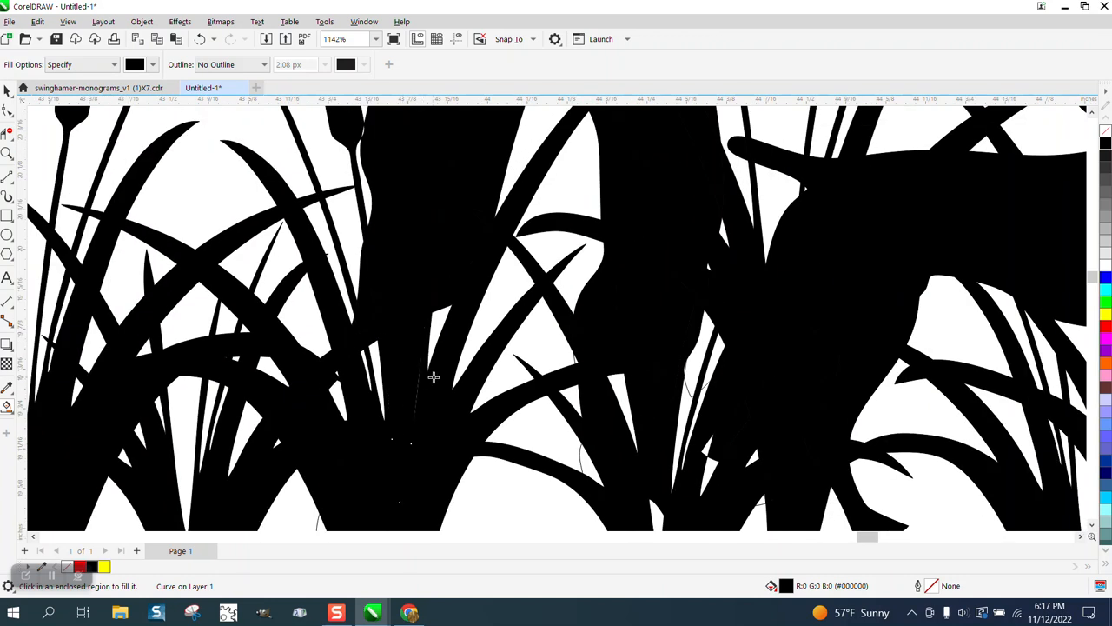
scroll(376, 367, "down", 2)
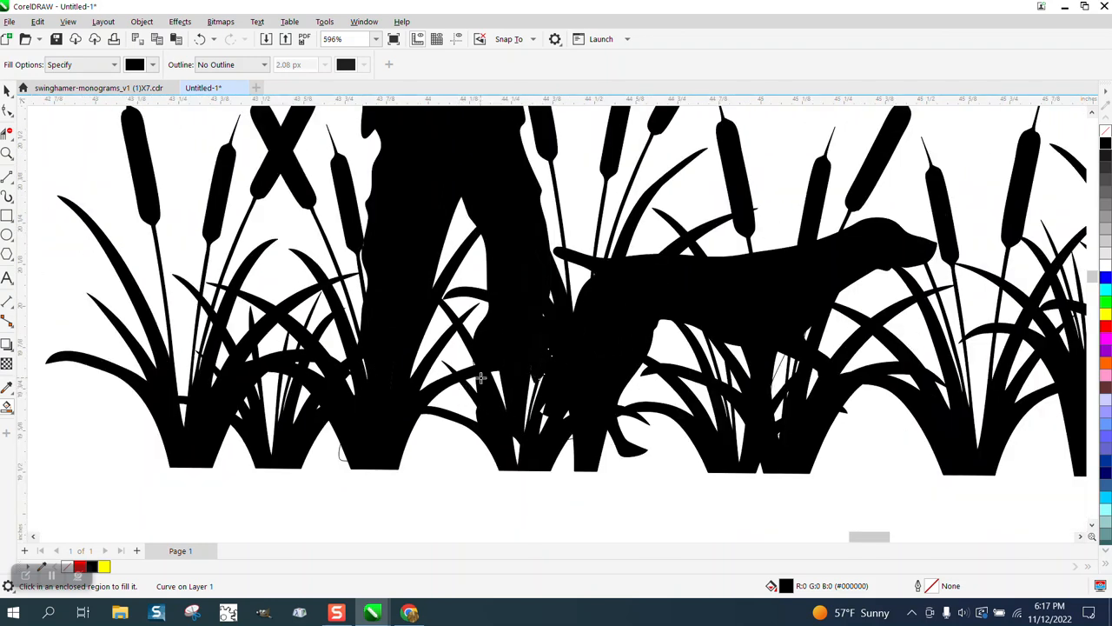
scroll(372, 383, "down", 1)
scroll(371, 383, "down", 2)
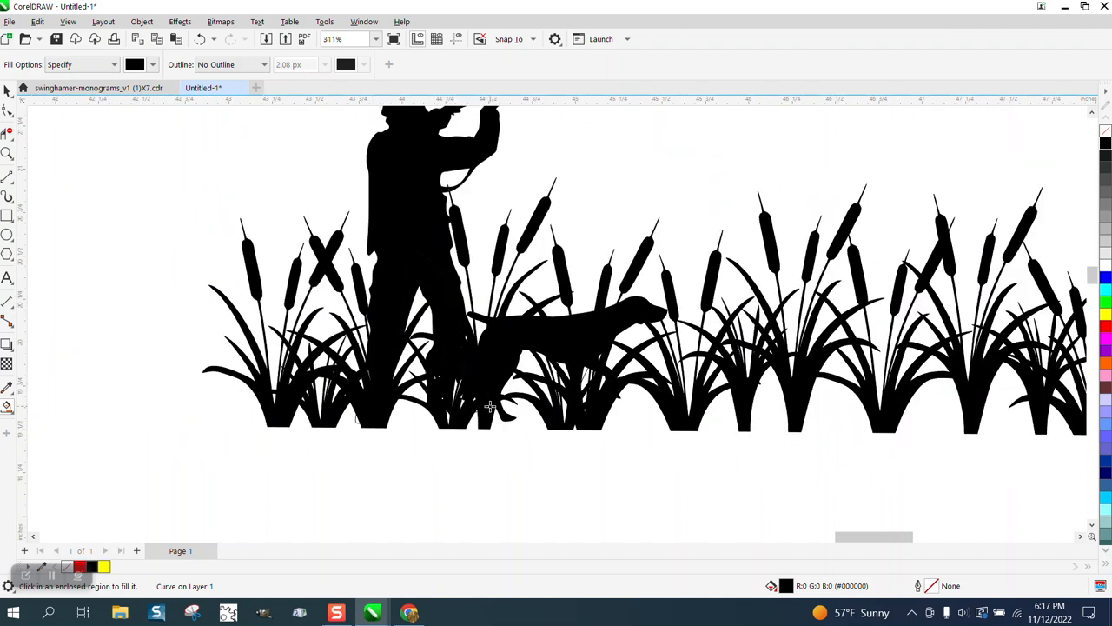
scroll(485, 410, "down", 2)
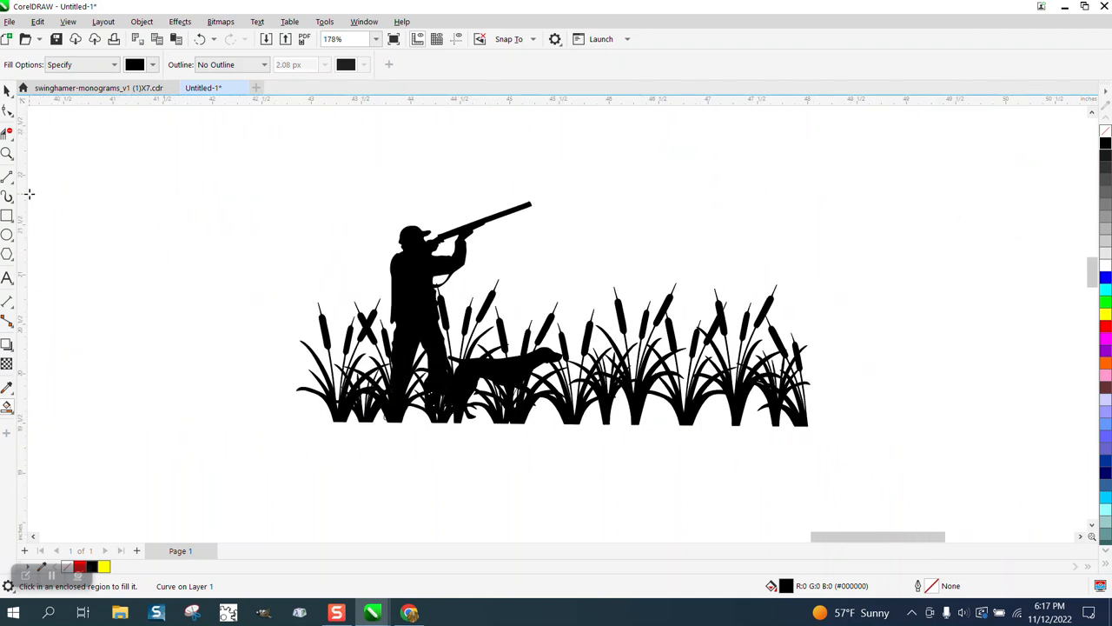
Draw a yellow rectangle about 7 by 3 inches around the whole artwork and send it to the back of the page
left_click(7, 90)
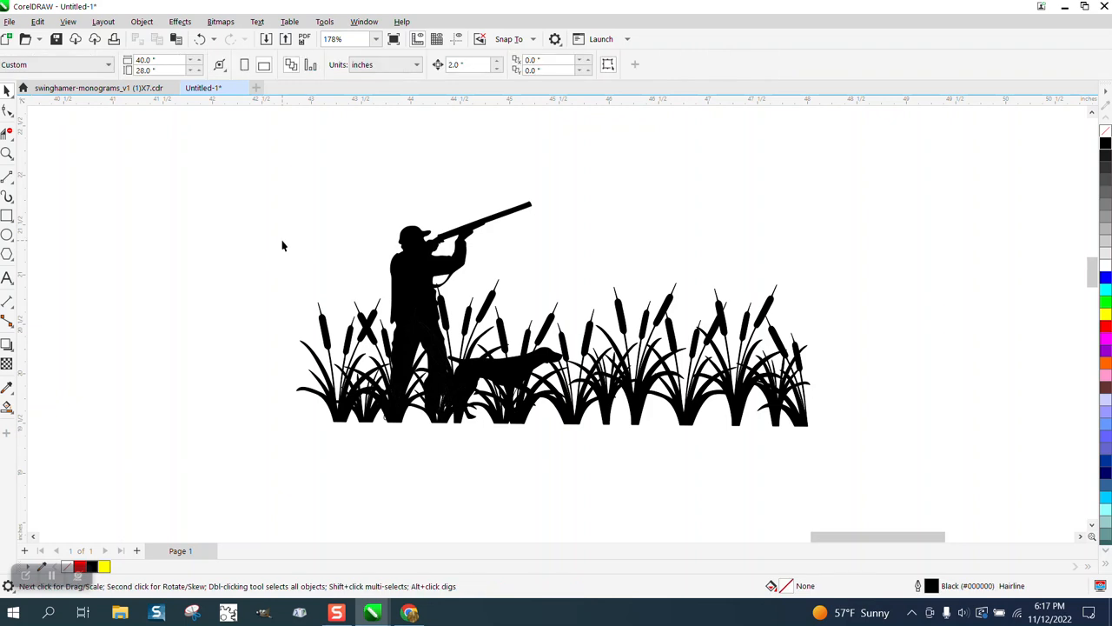
left_click(7, 215)
left_click_drag(241, 168, 940, 472)
left_click(1105, 315)
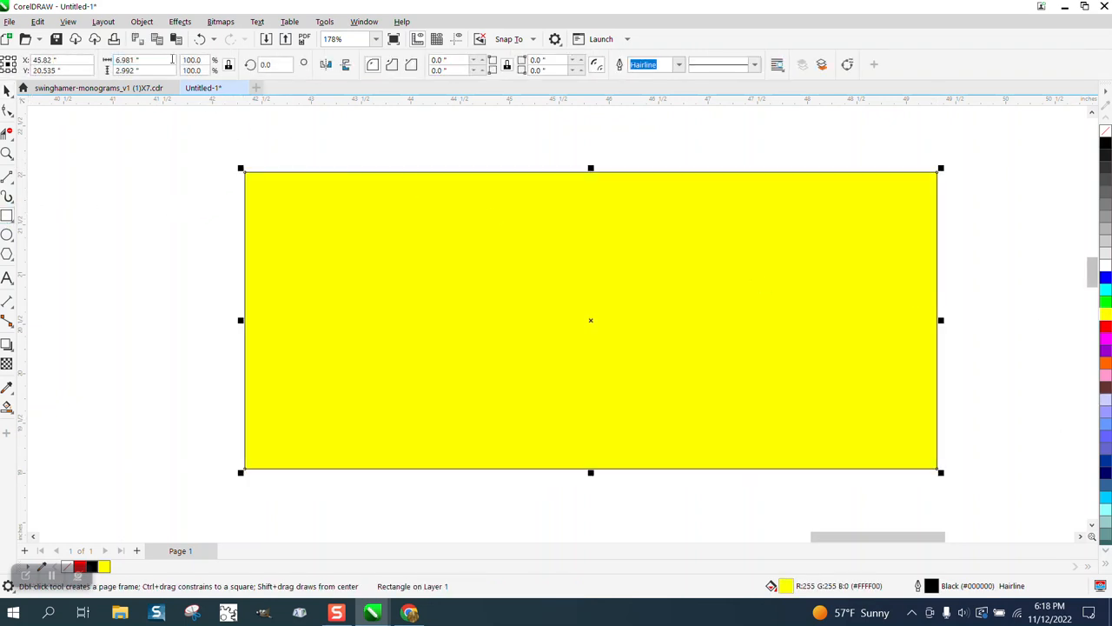
left_click(141, 22)
mouse_move(174, 236)
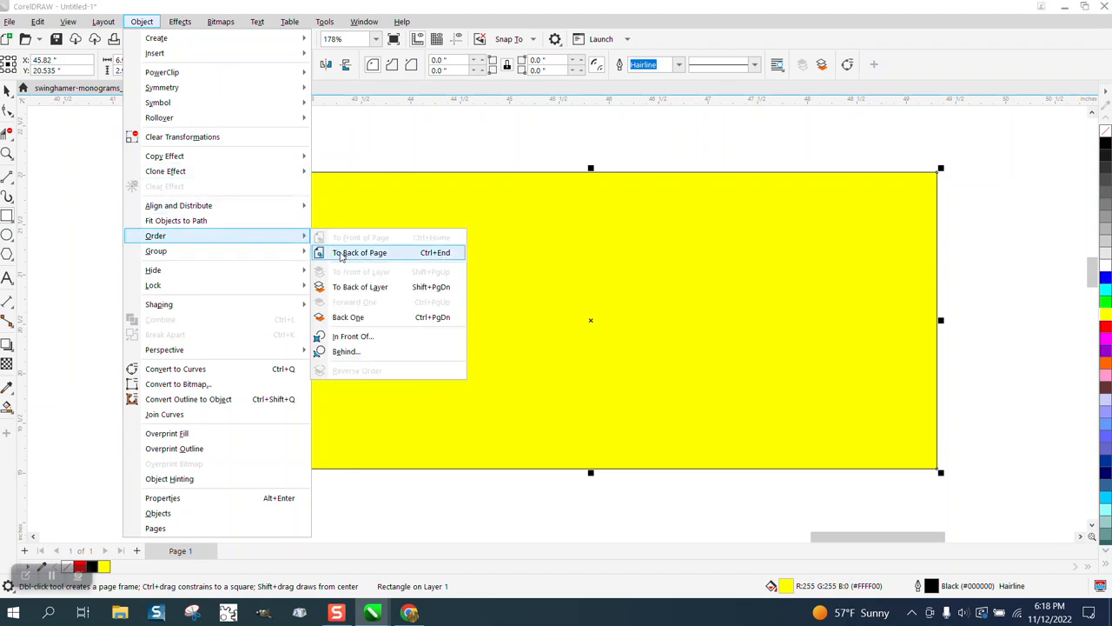
left_click(365, 264)
key("space")
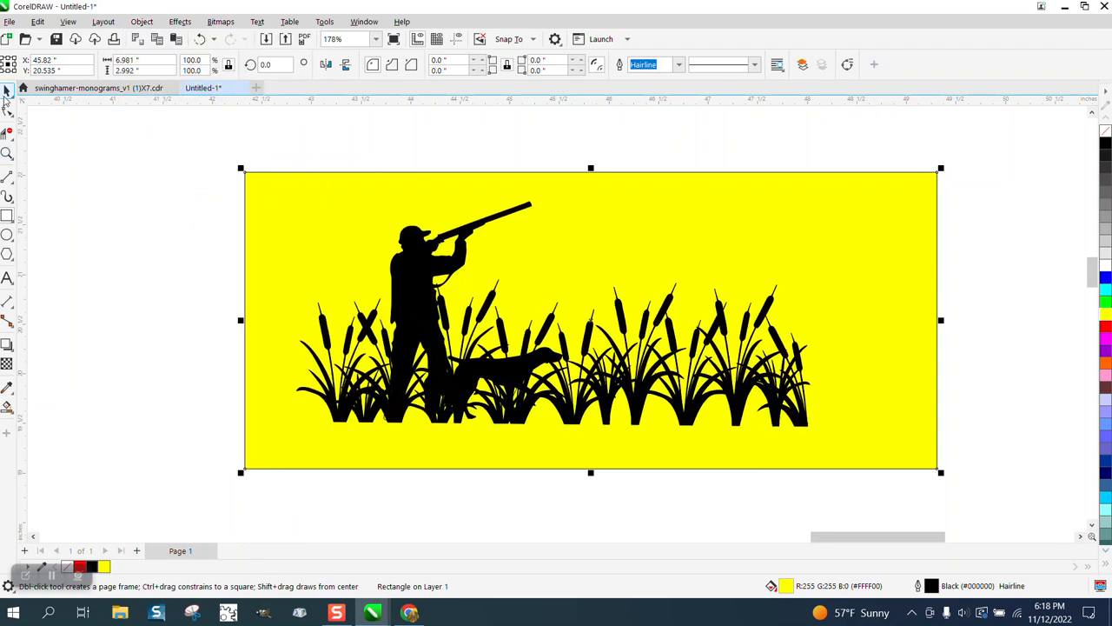
Examine the hunter, dog and cattail silhouette against the yellow backdrop for unfilled gaps and stray white areas
left_click(7, 153)
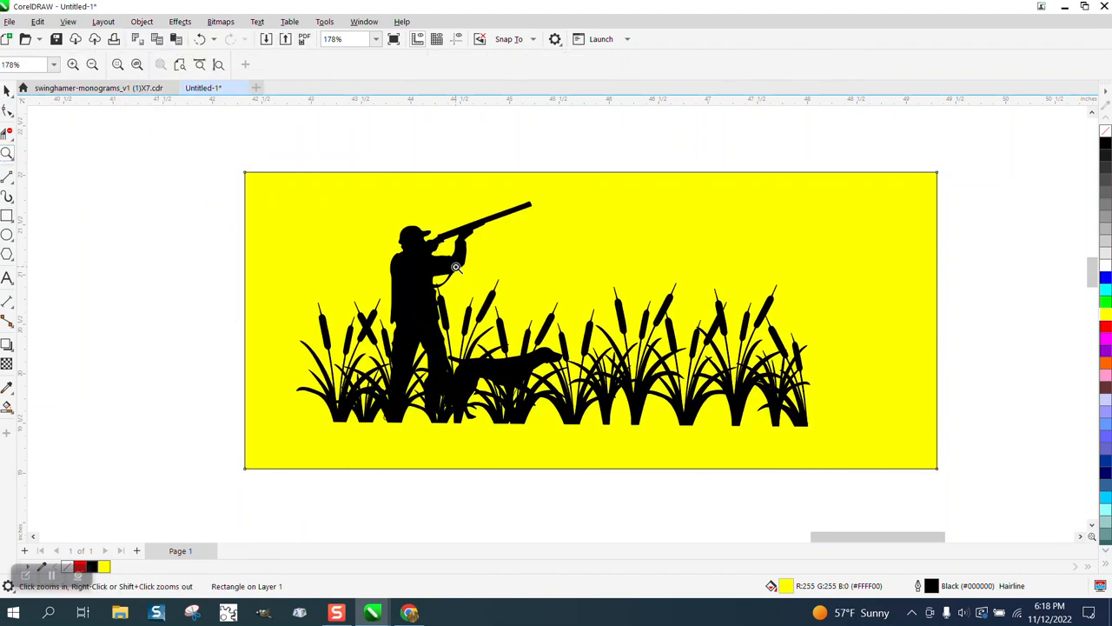
left_click_drag(358, 267, 733, 426)
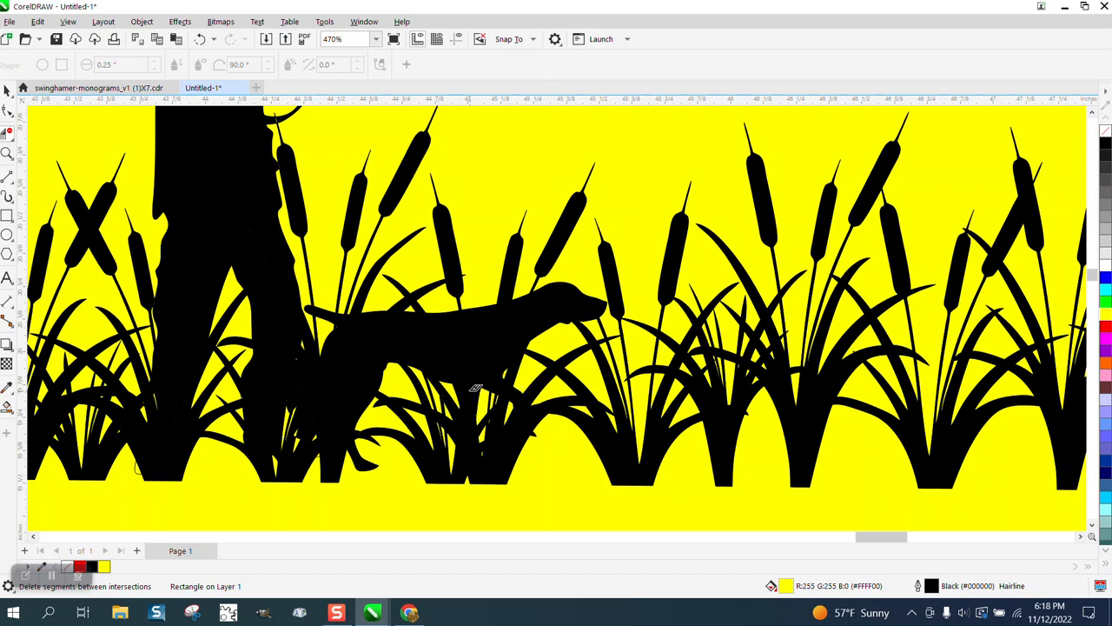
scroll(466, 341, "down", 1)
scroll(461, 341, "down", 1)
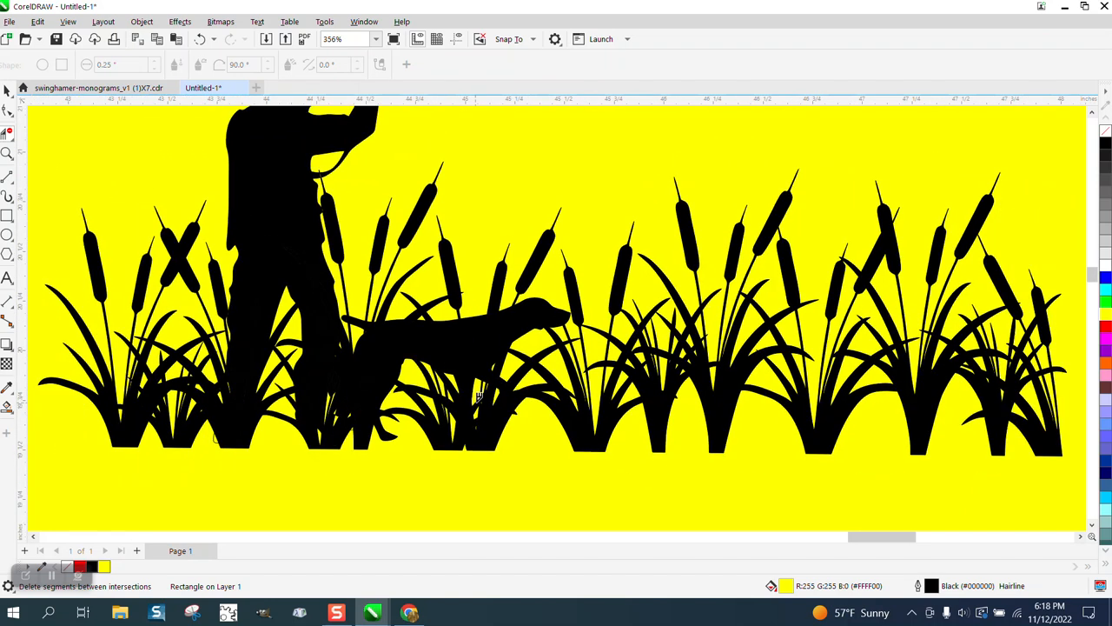
scroll(437, 356, "down", 1)
scroll(437, 355, "down", 1)
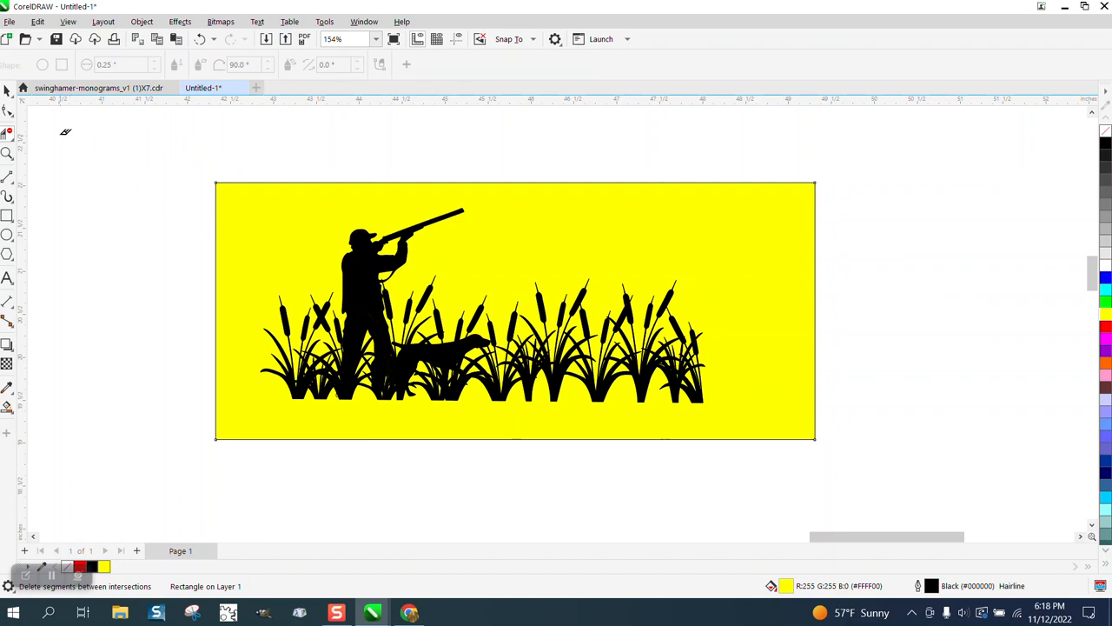
Delete the yellow backdrop rectangle and frame the finished silhouette in the view
left_click(7, 90)
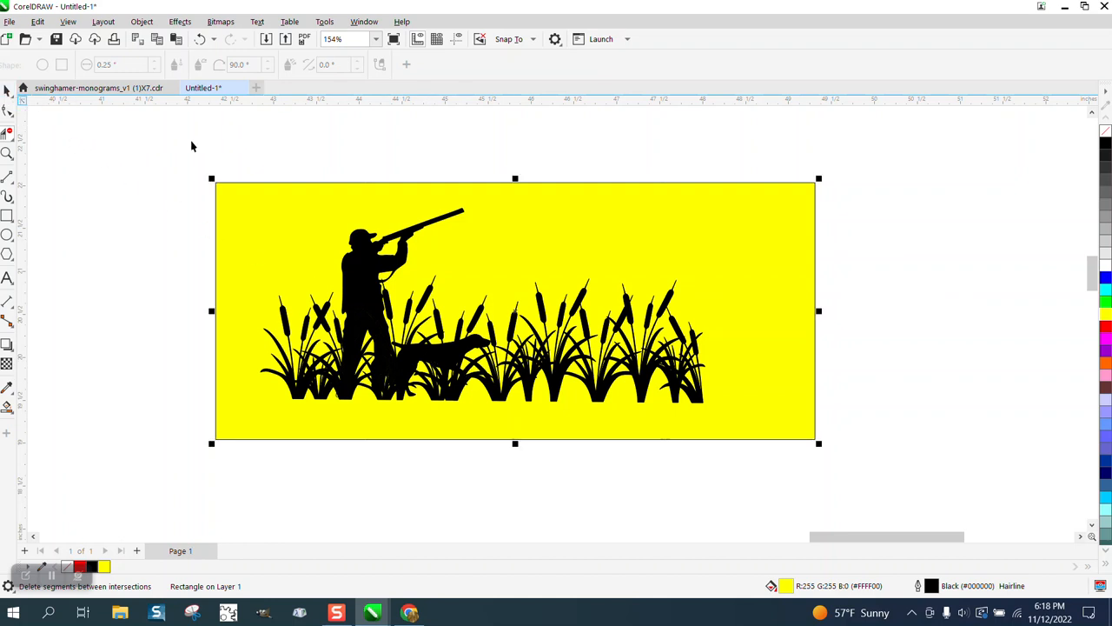
left_click(594, 229)
key("Delete")
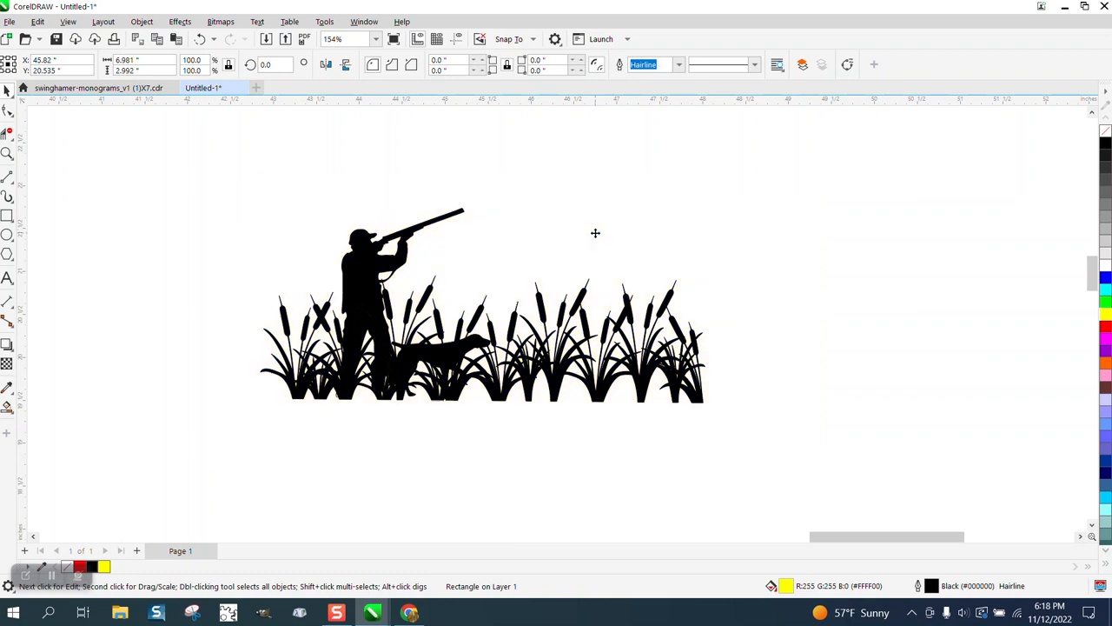
left_click(7, 153)
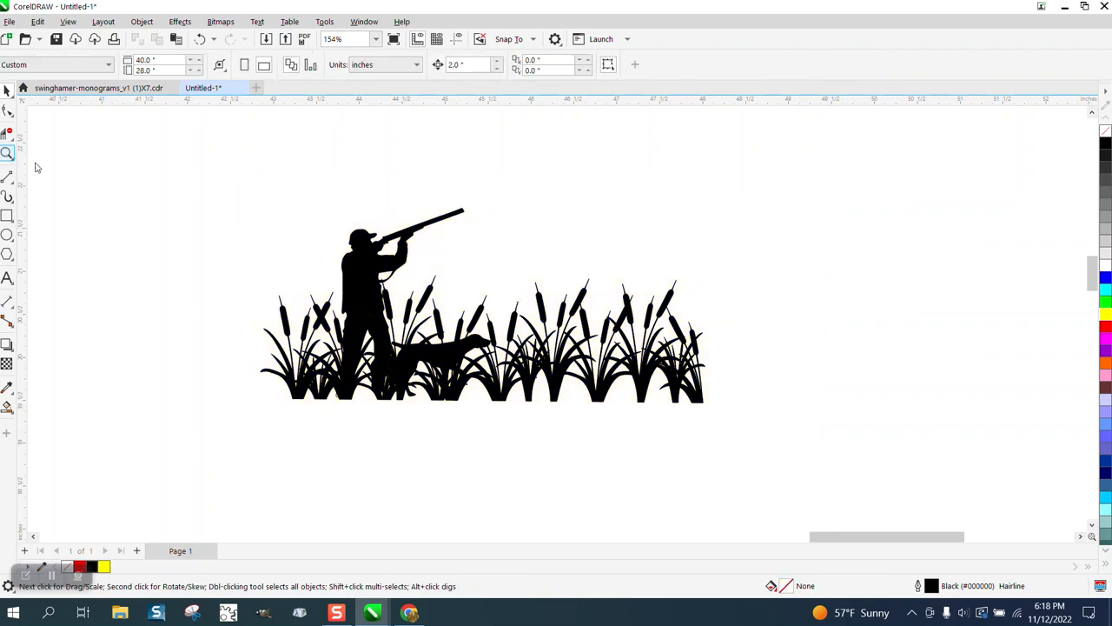
left_click_drag(209, 190, 888, 488)
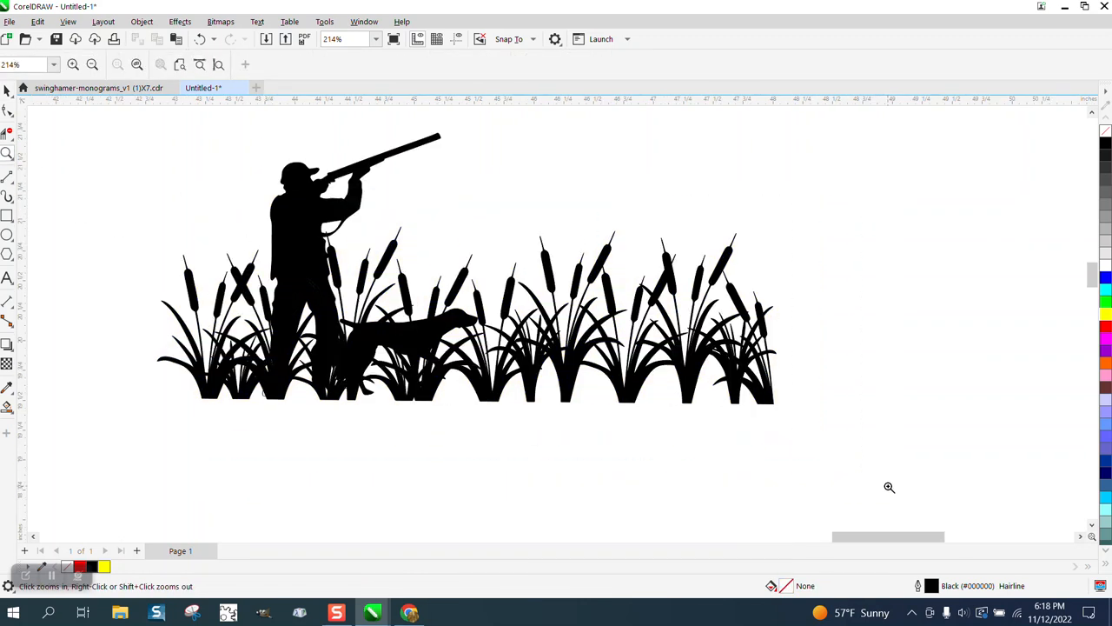